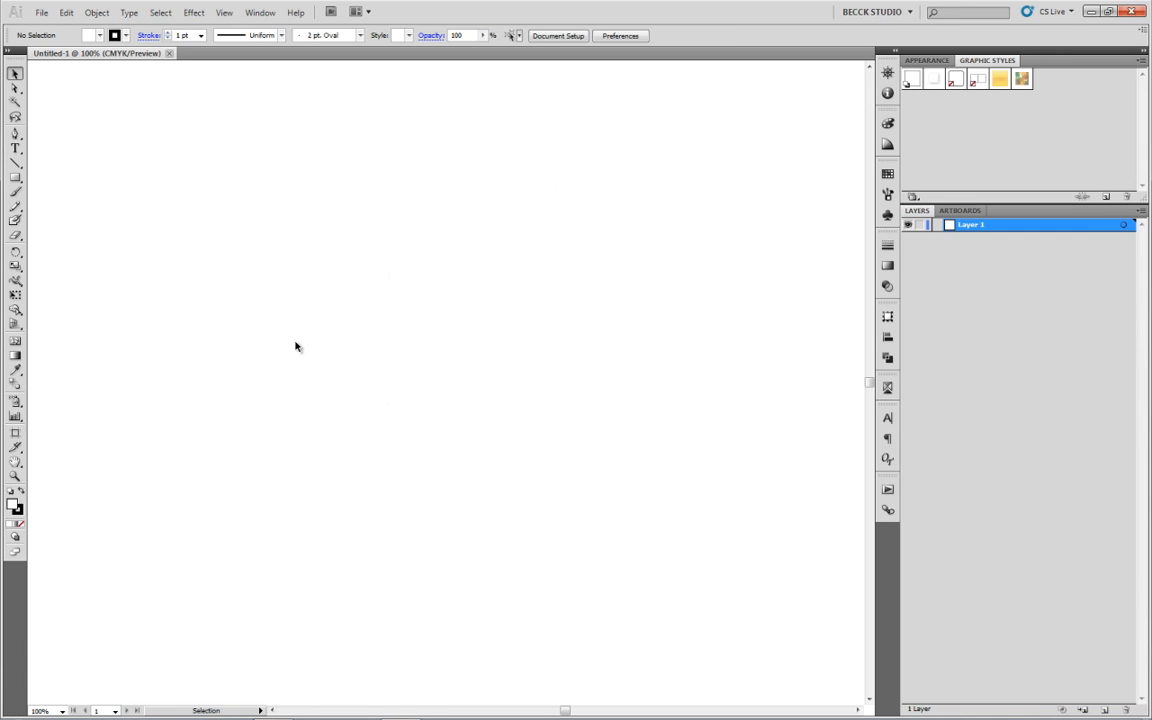
Draw a rectangle about 32.1 cm wide and 18.8 cm high in the middle of the visible canvas
left_click(16, 178)
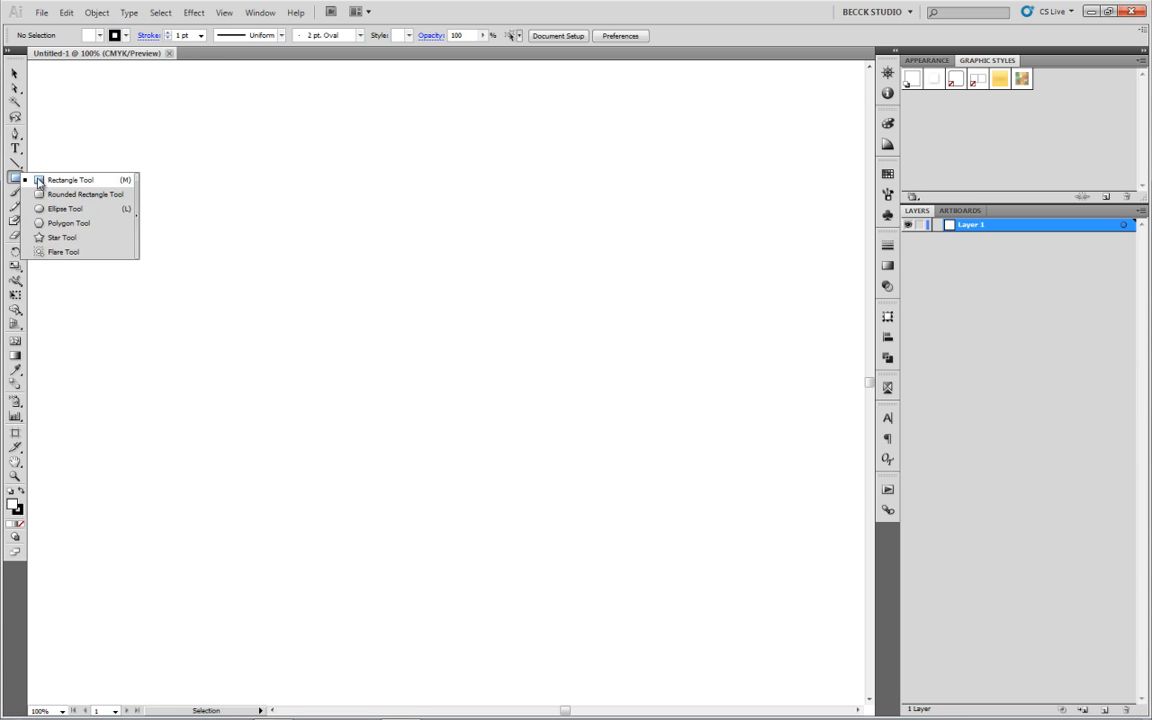
left_click(41, 182)
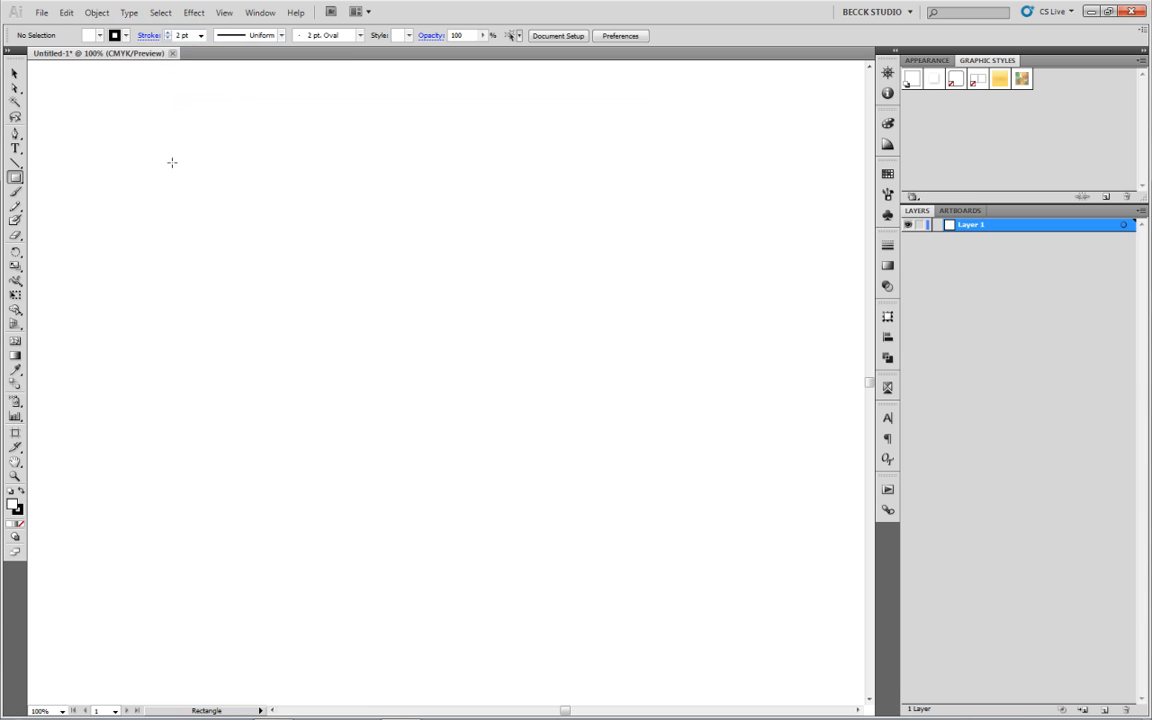
left_click_drag(121, 180, 746, 545)
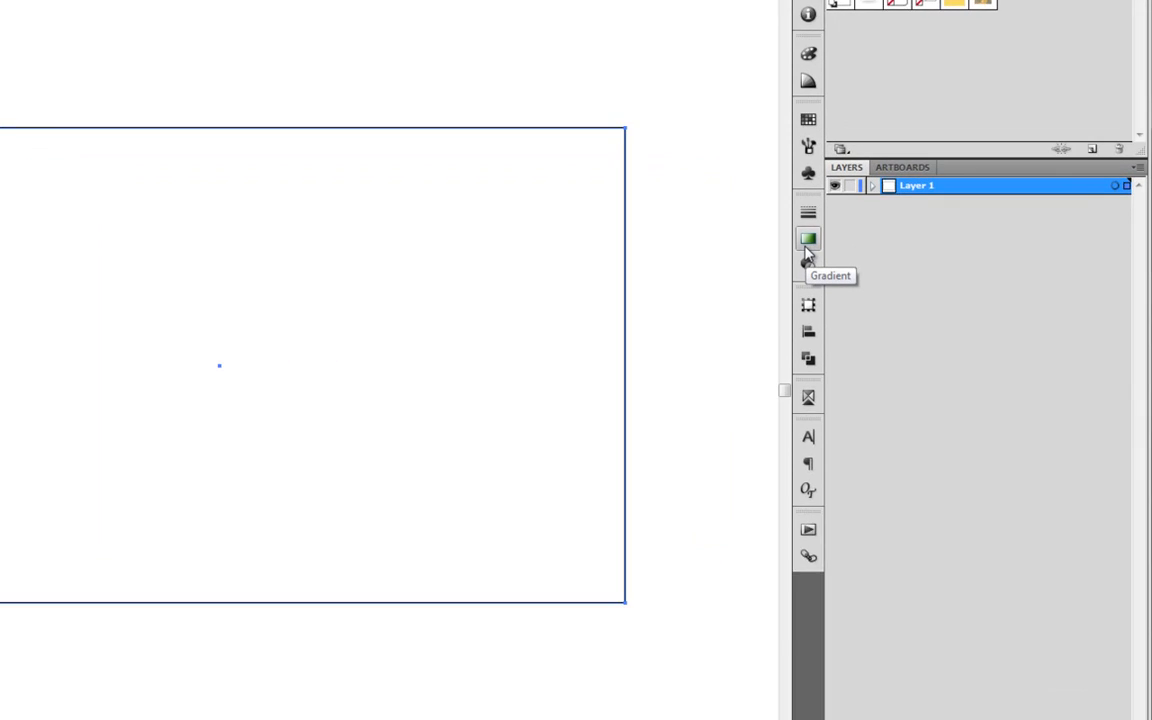
Fill the rectangle with a linear gradient at an angle of 90°
left_click(807, 245)
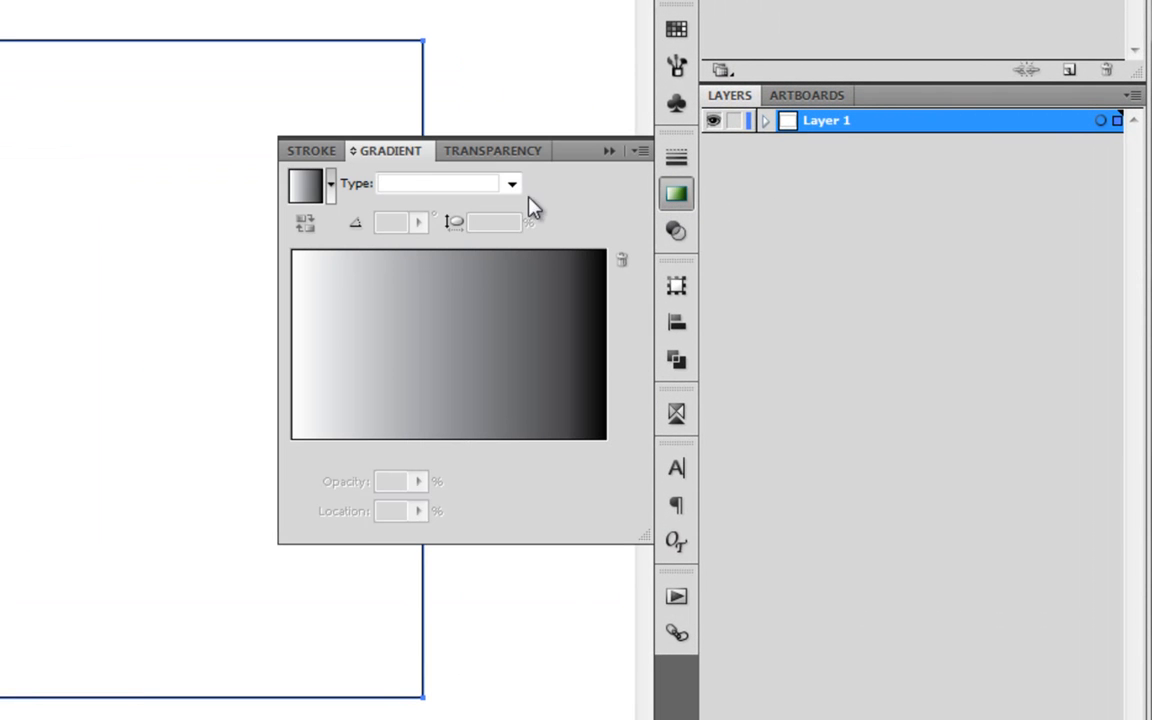
left_click(306, 193)
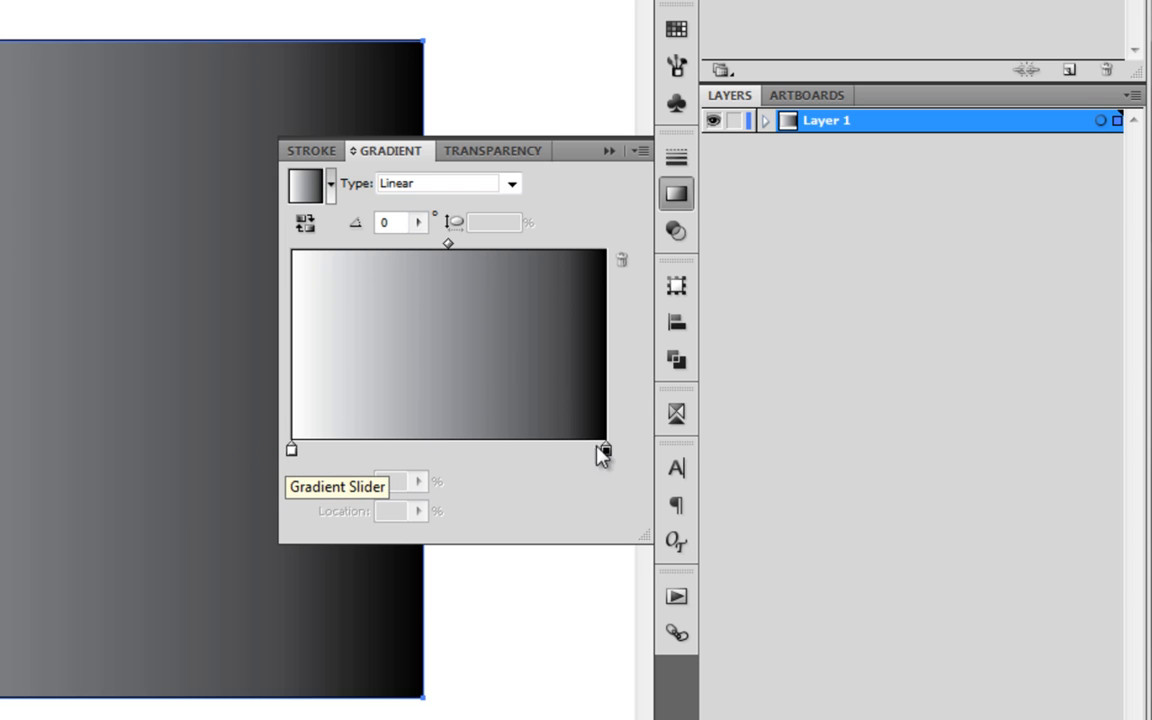
left_click(388, 222)
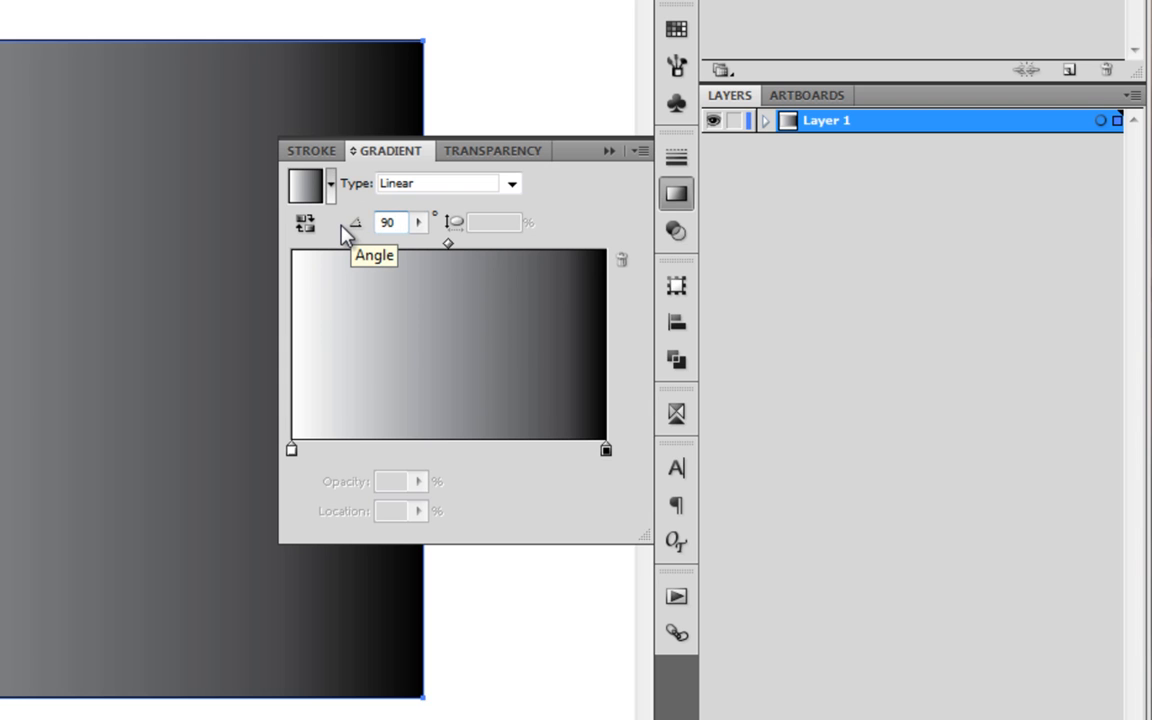
key("Return")
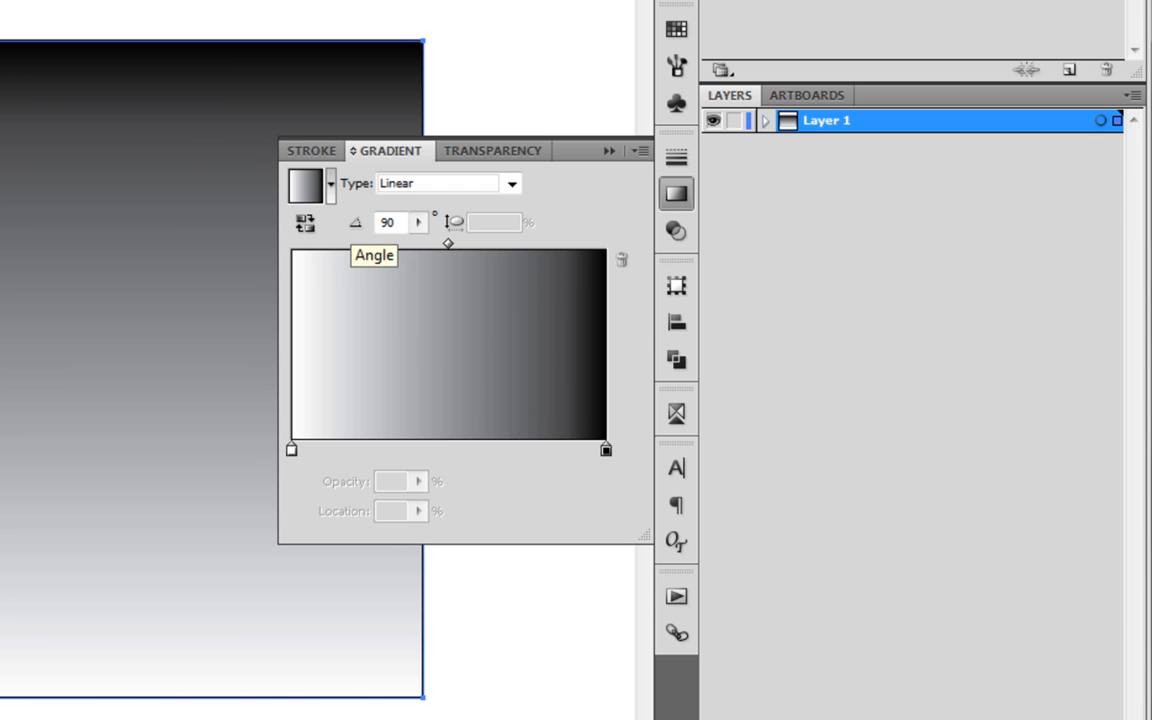
Set both end stops of the rectangle's gradient to 40% black
double_click(291, 450)
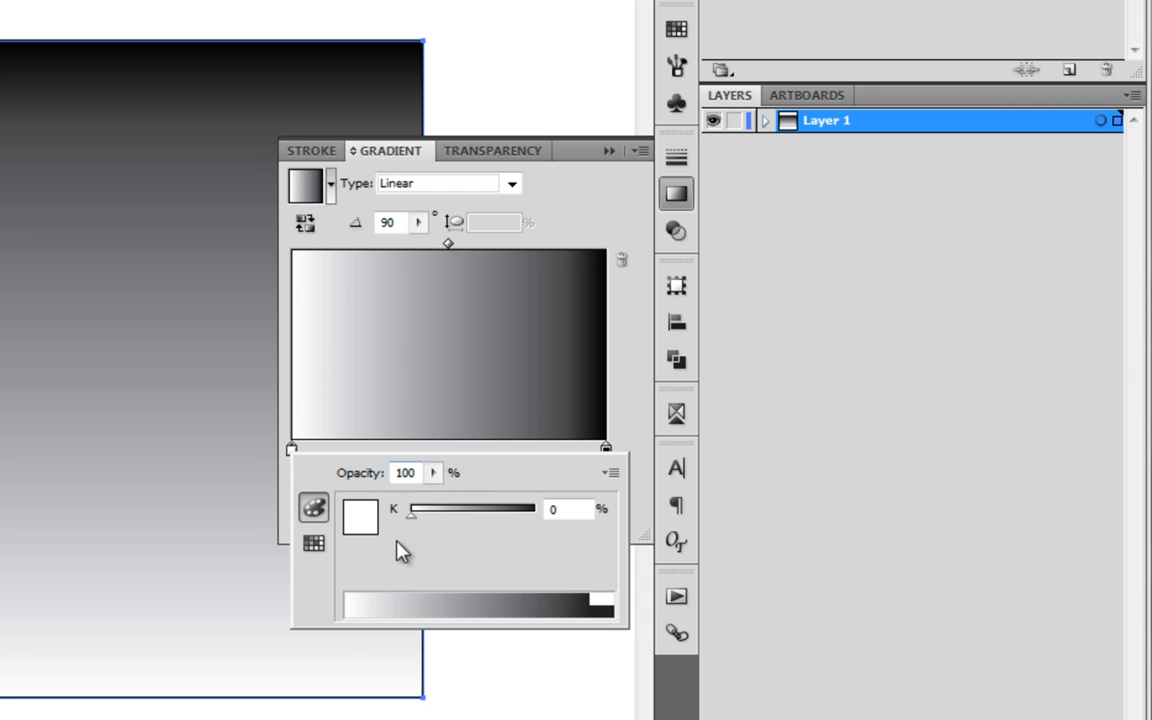
left_click_drag(569, 509, 528, 508)
key("Return")
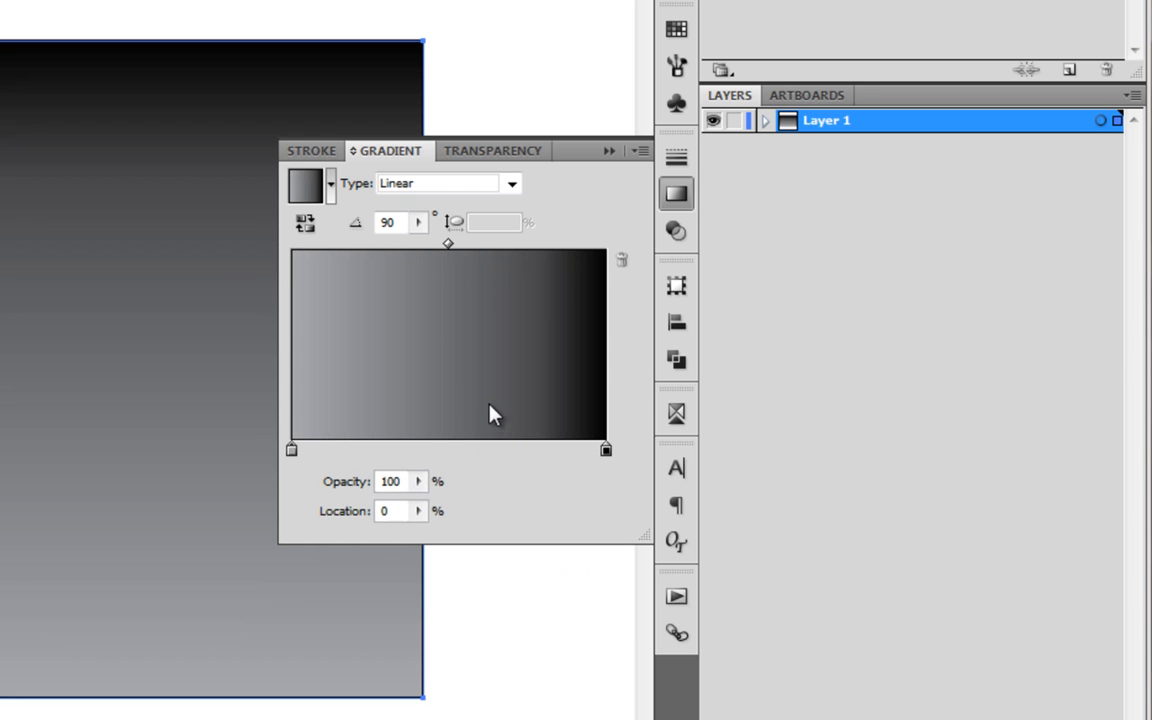
double_click(606, 452)
left_click_drag(890, 514, 837, 516)
type("40")
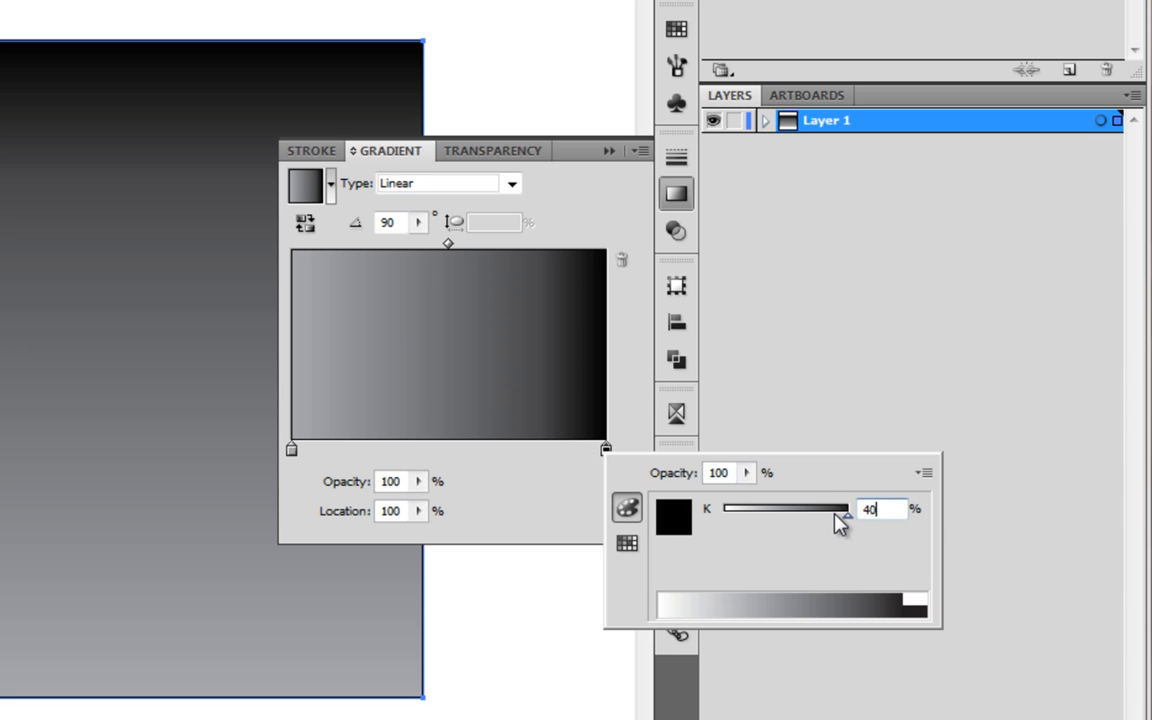
key("Return")
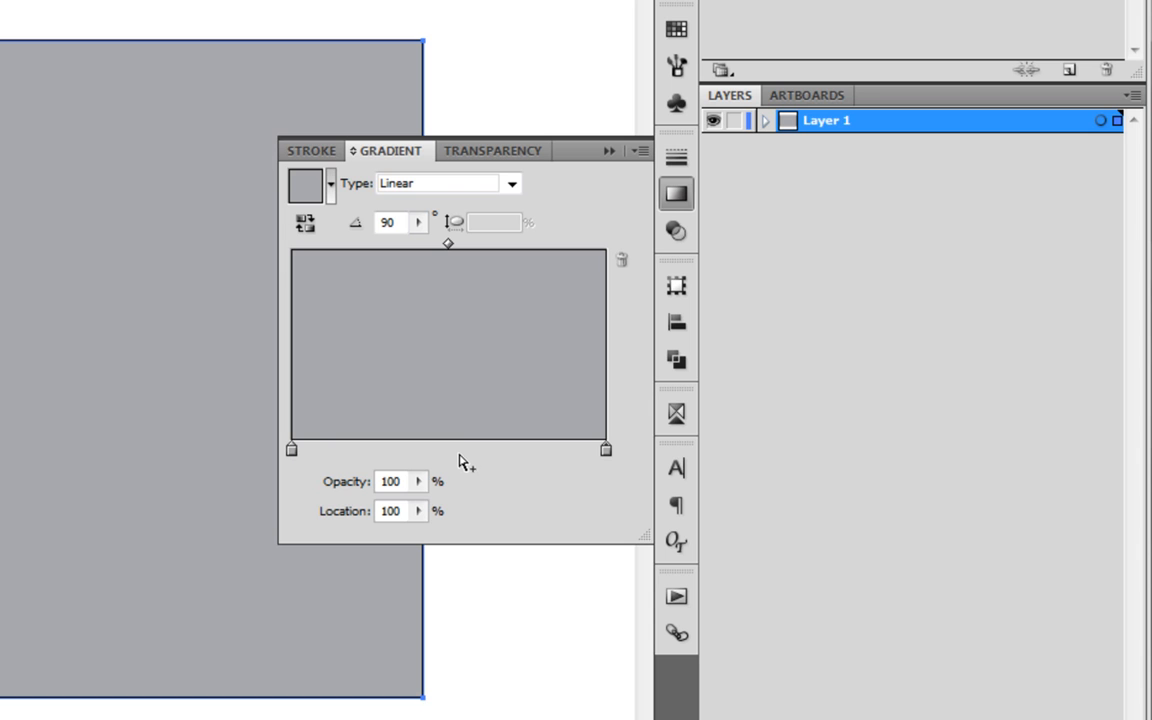
Add a 10% black stop in the middle of the gradient and set its location to 50%
left_click(450, 452)
double_click(451, 453)
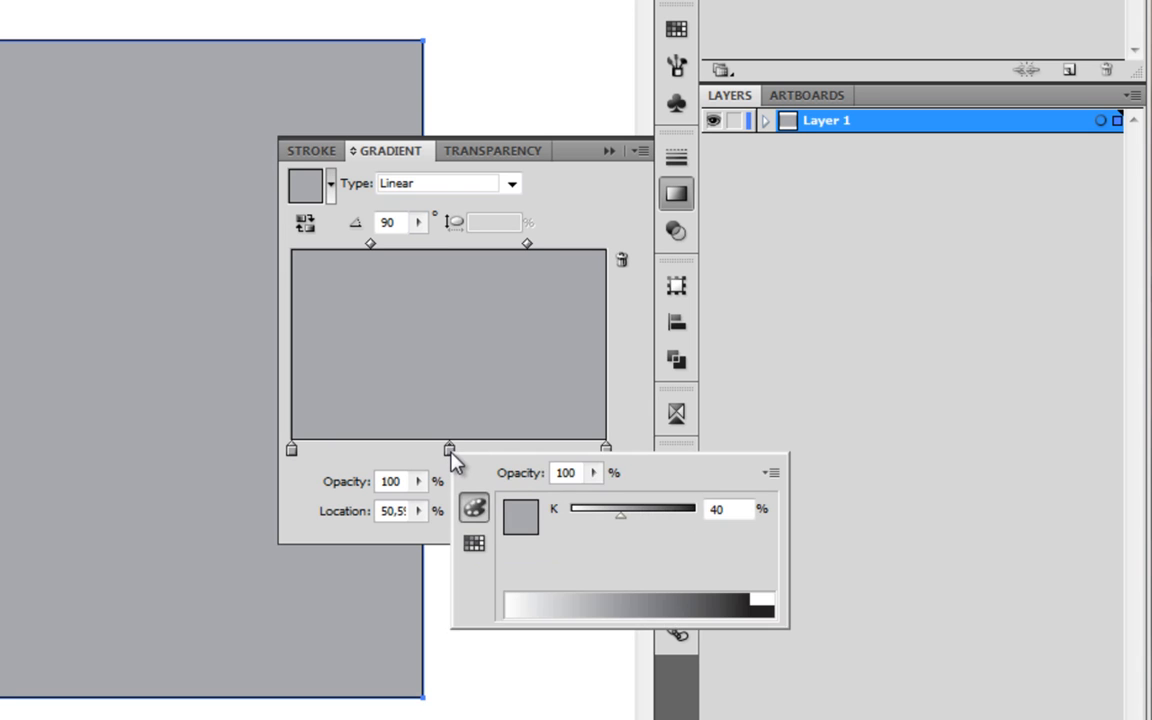
left_click_drag(726, 511, 660, 512)
type("15")
key("BackSpace")
type("0")
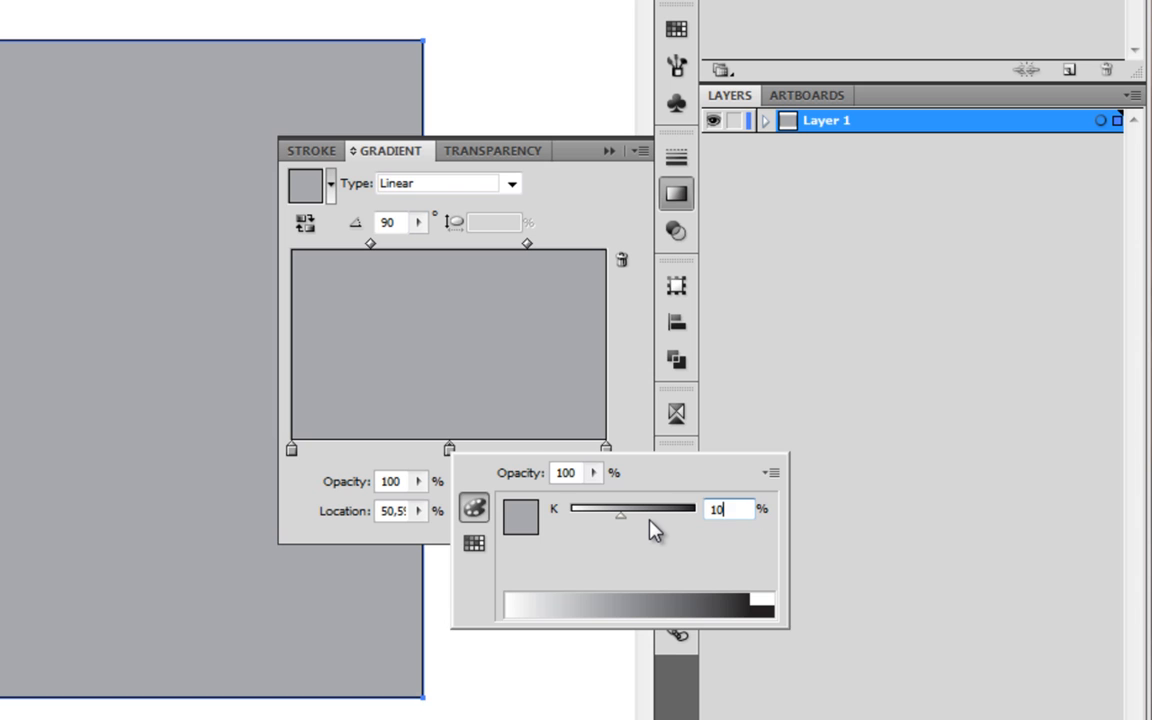
key("Return")
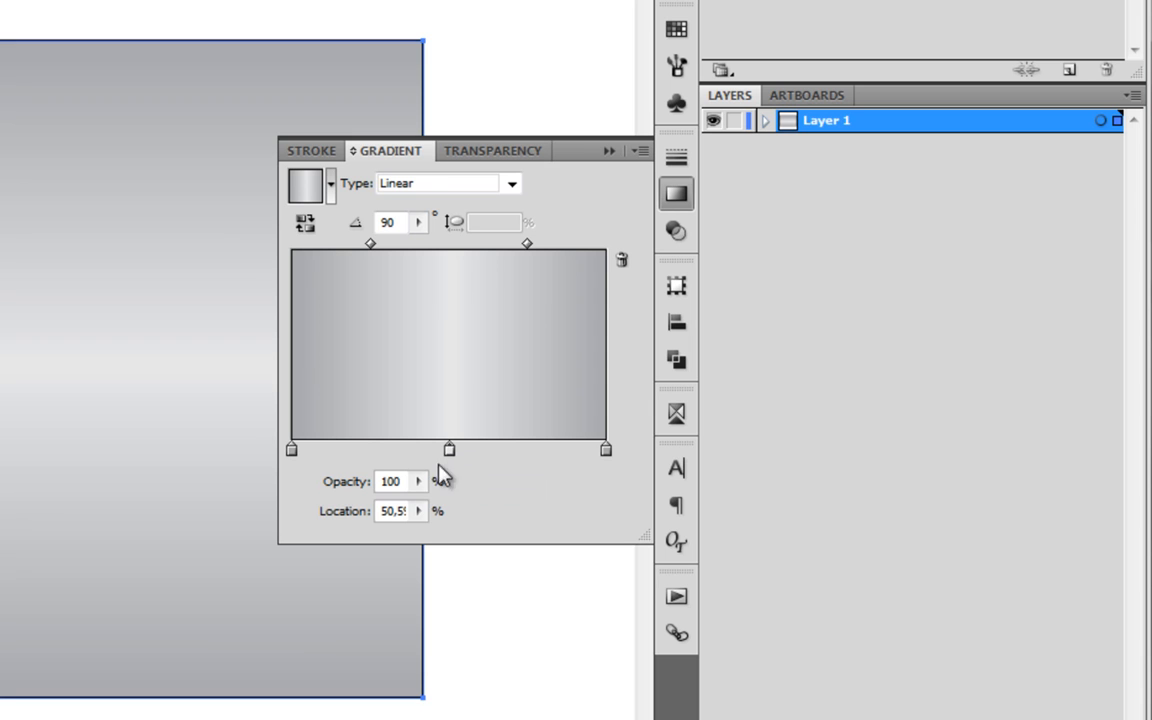
double_click(384, 511)
type("50")
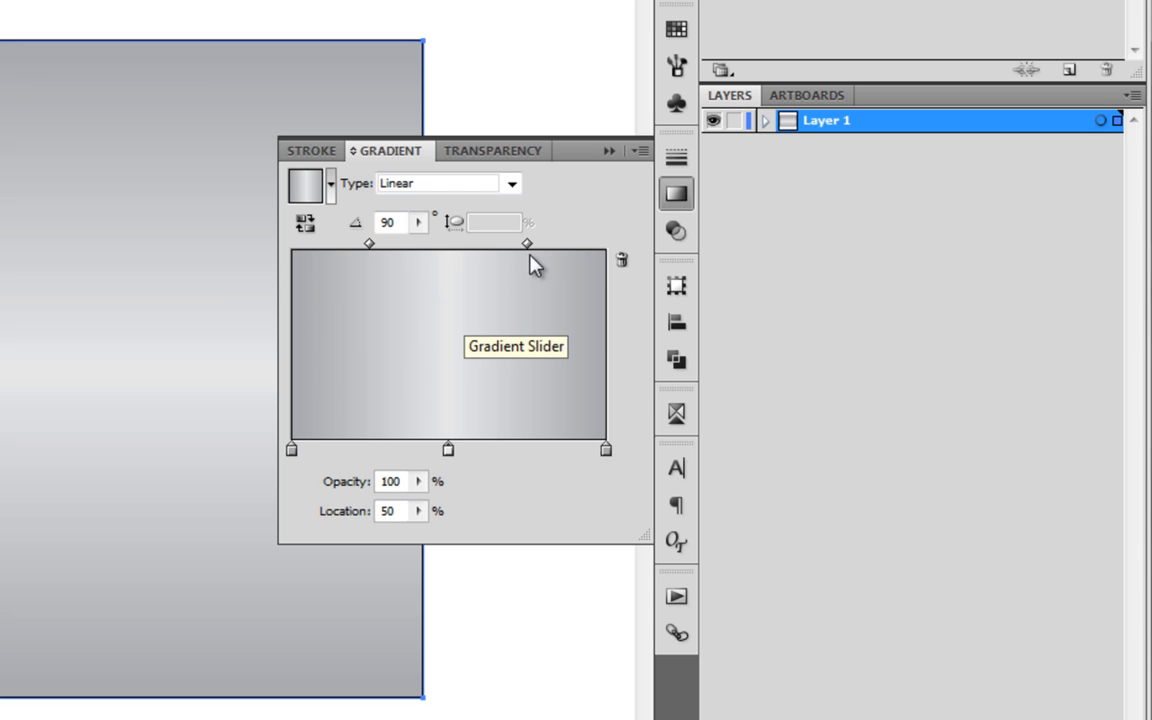
Set the gradient's first midpoint location to 40% and its second midpoint location to 60%
left_click(369, 245)
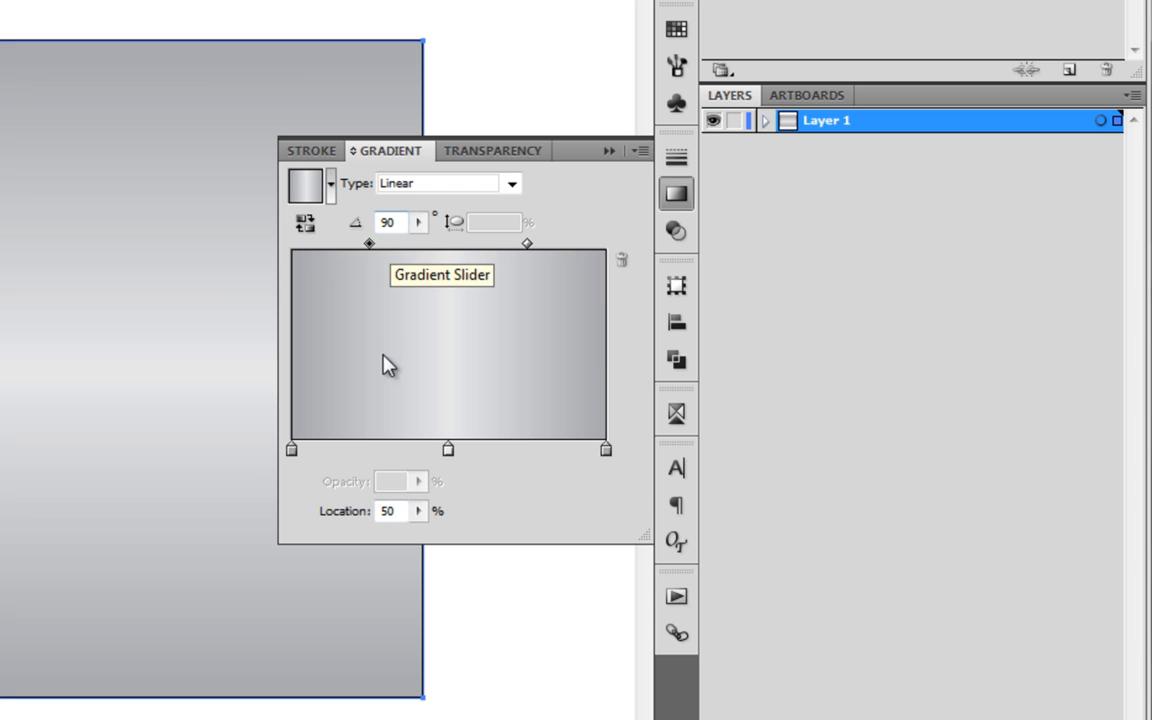
left_click(386, 511)
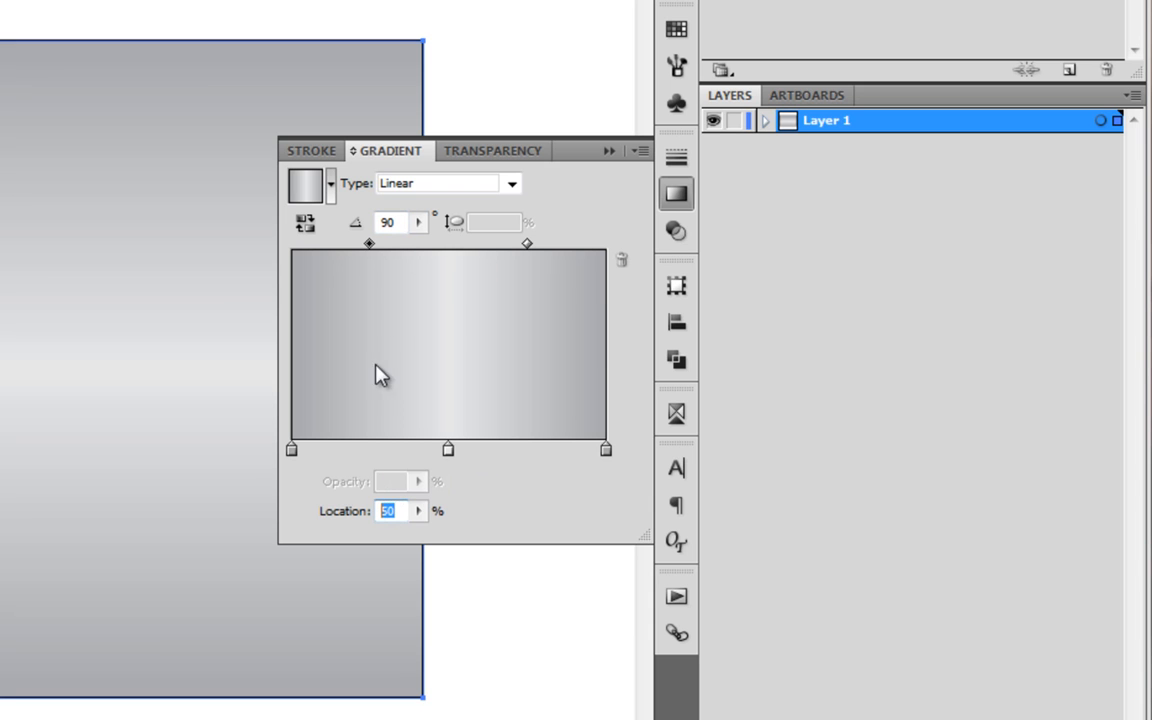
type("40")
key("Return")
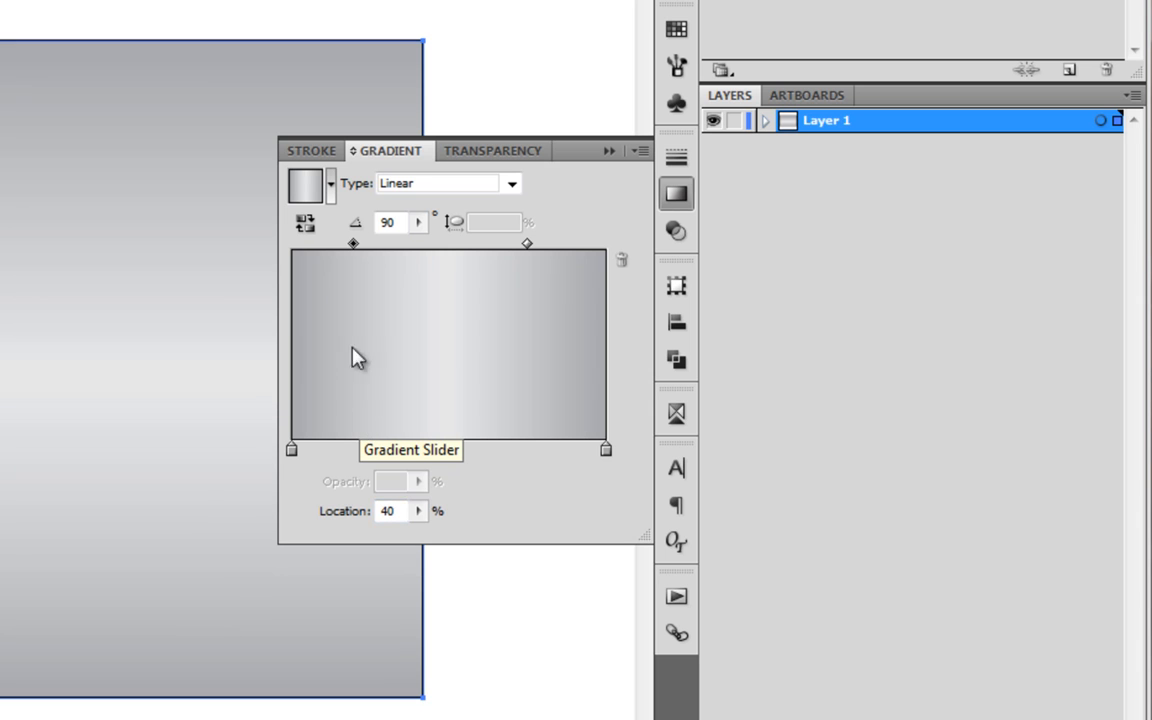
left_click(529, 244)
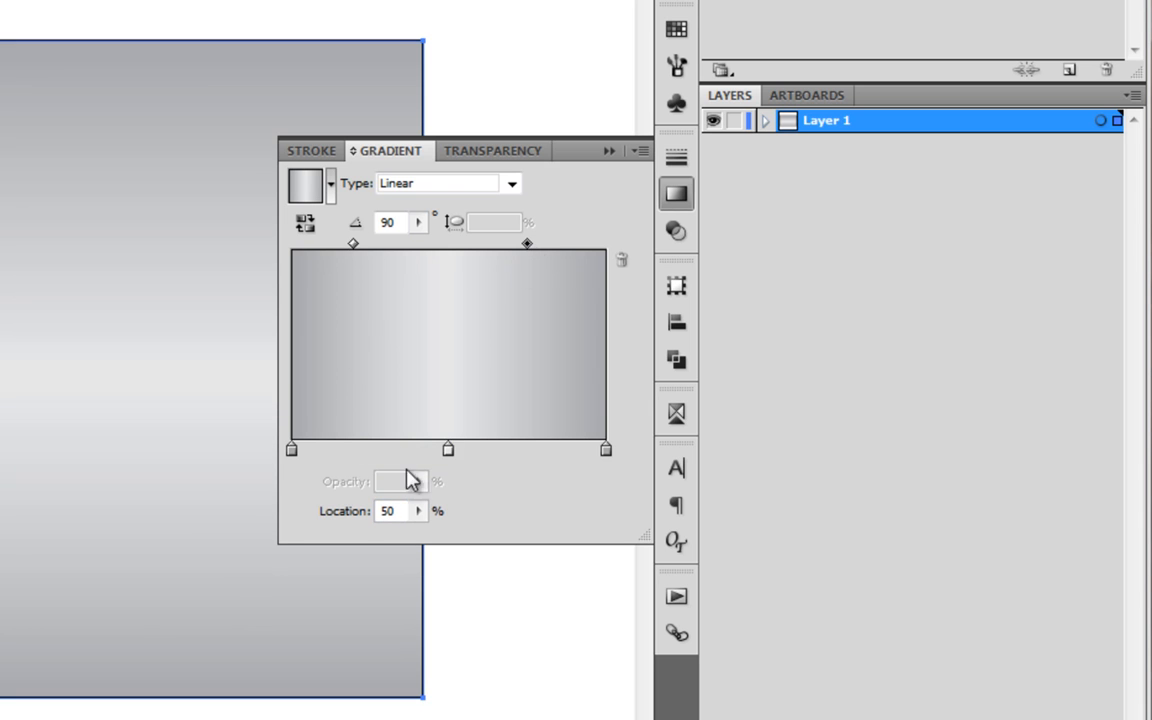
left_click_drag(401, 511, 372, 514)
type("60")
key("Return")
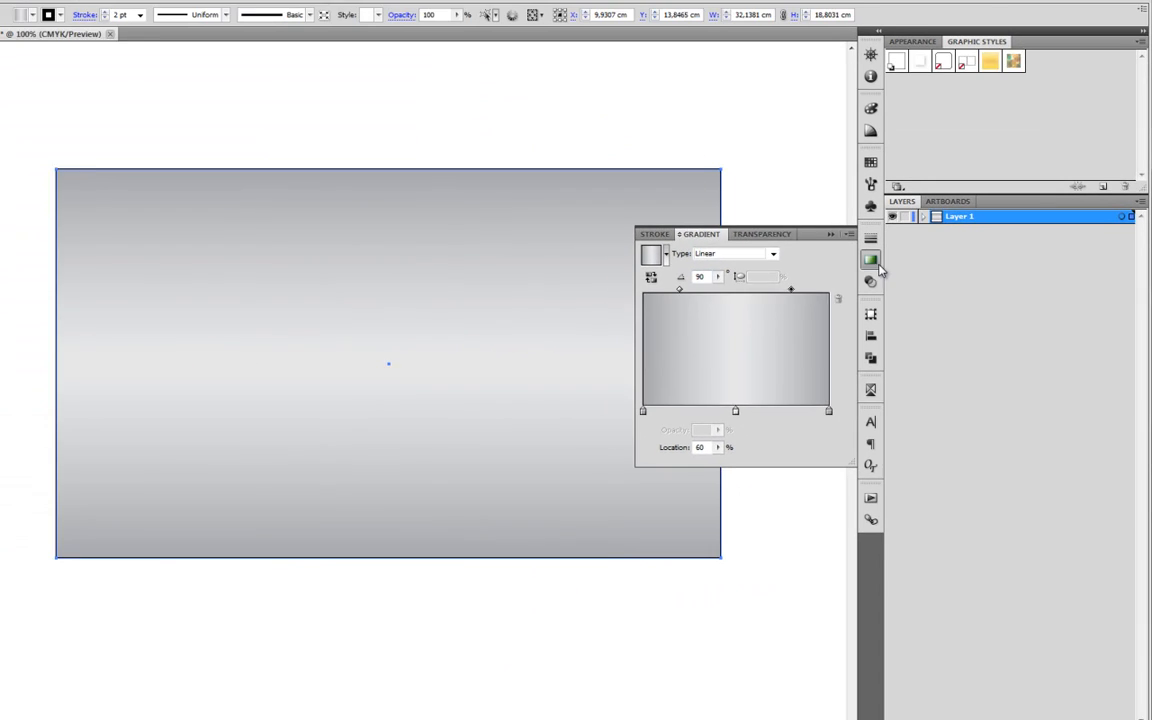
left_click(676, 193)
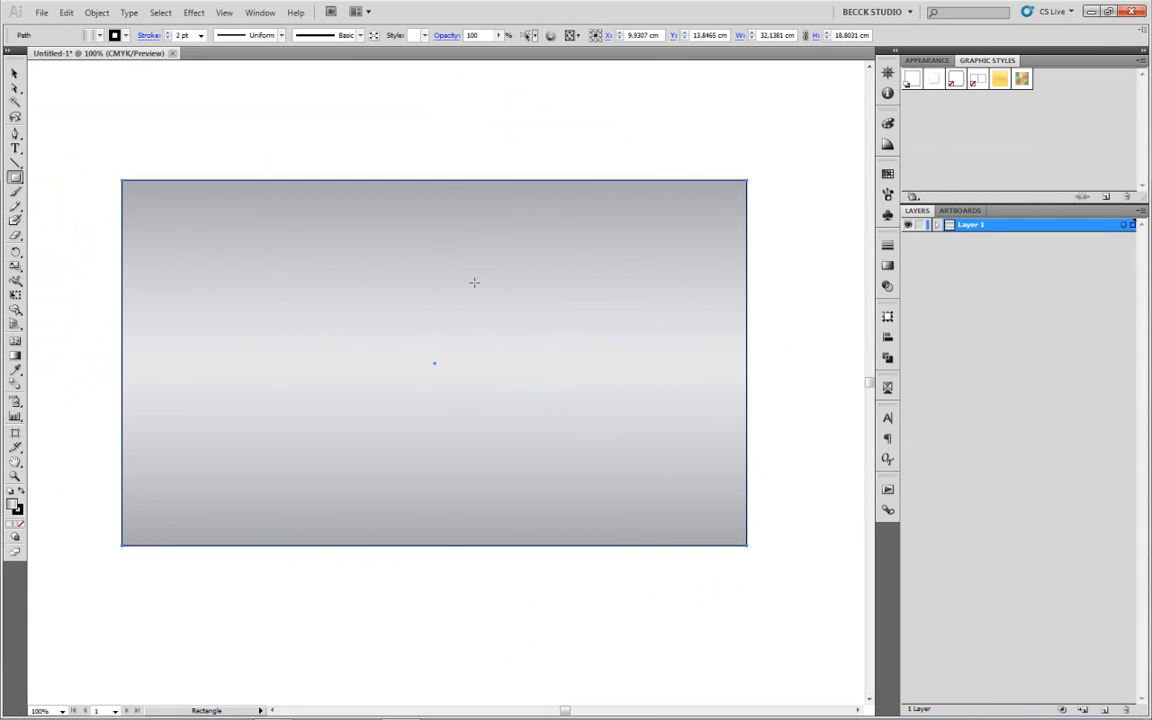
Open the Grain texture effect for the selected rectangle
left_click(15, 73)
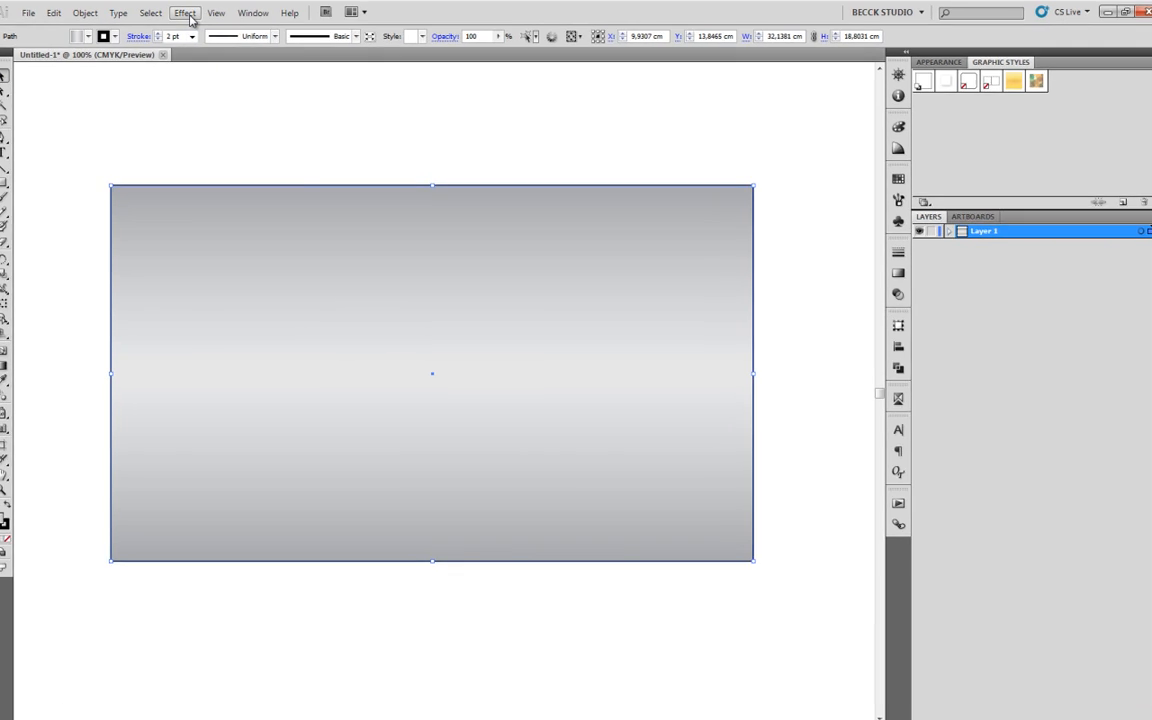
left_click(186, 13)
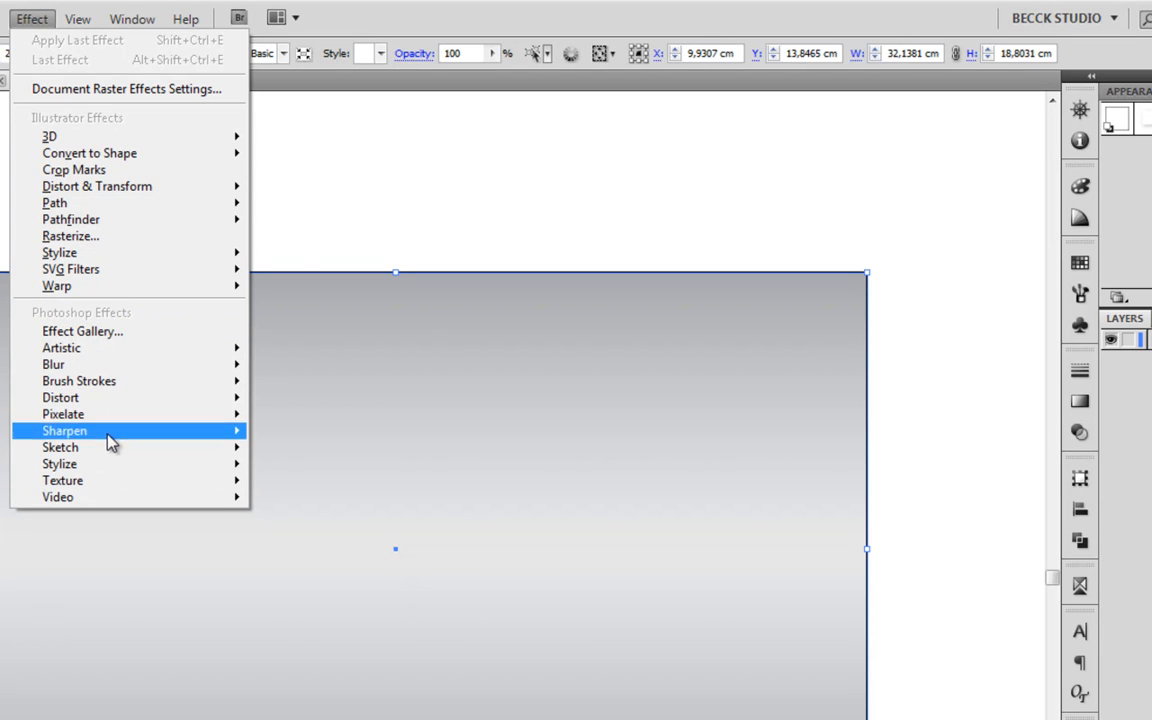
mouse_move(105, 463)
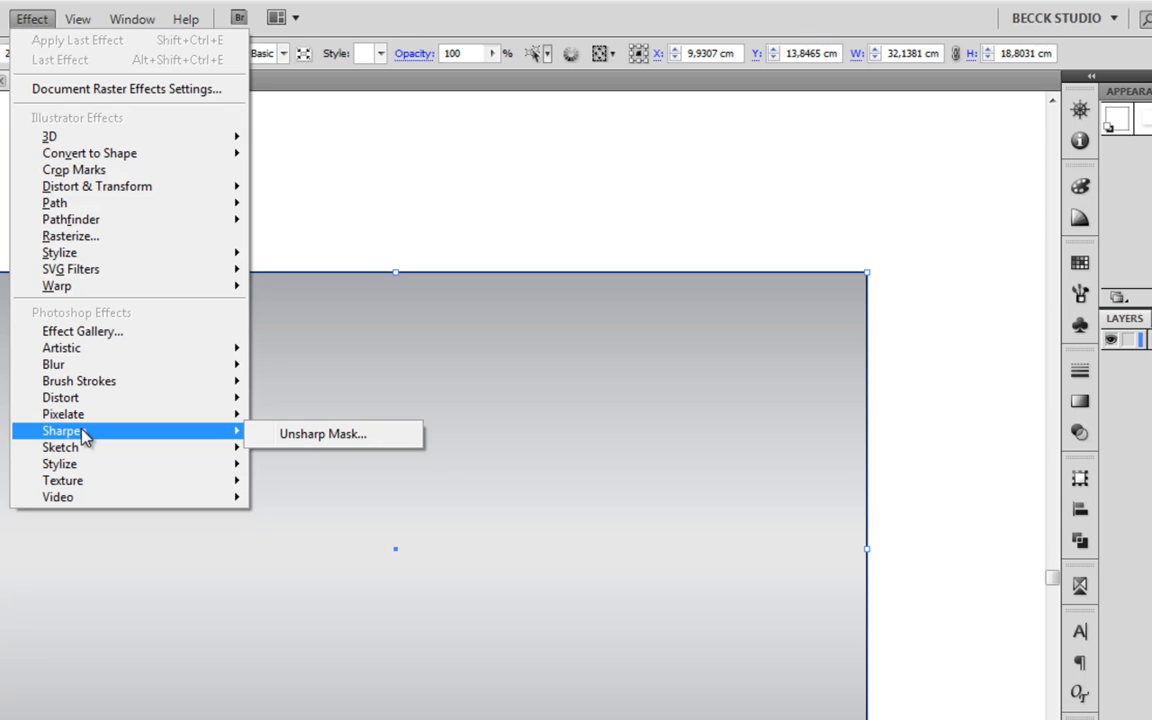
mouse_move(85, 481)
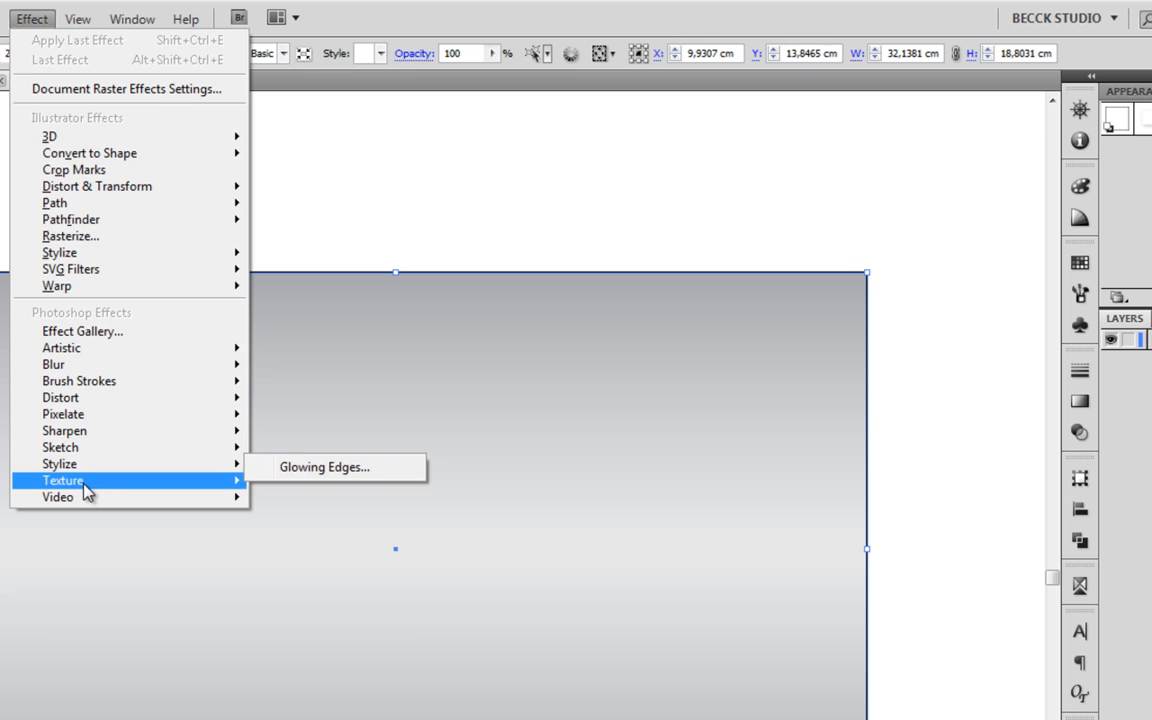
mouse_move(162, 489)
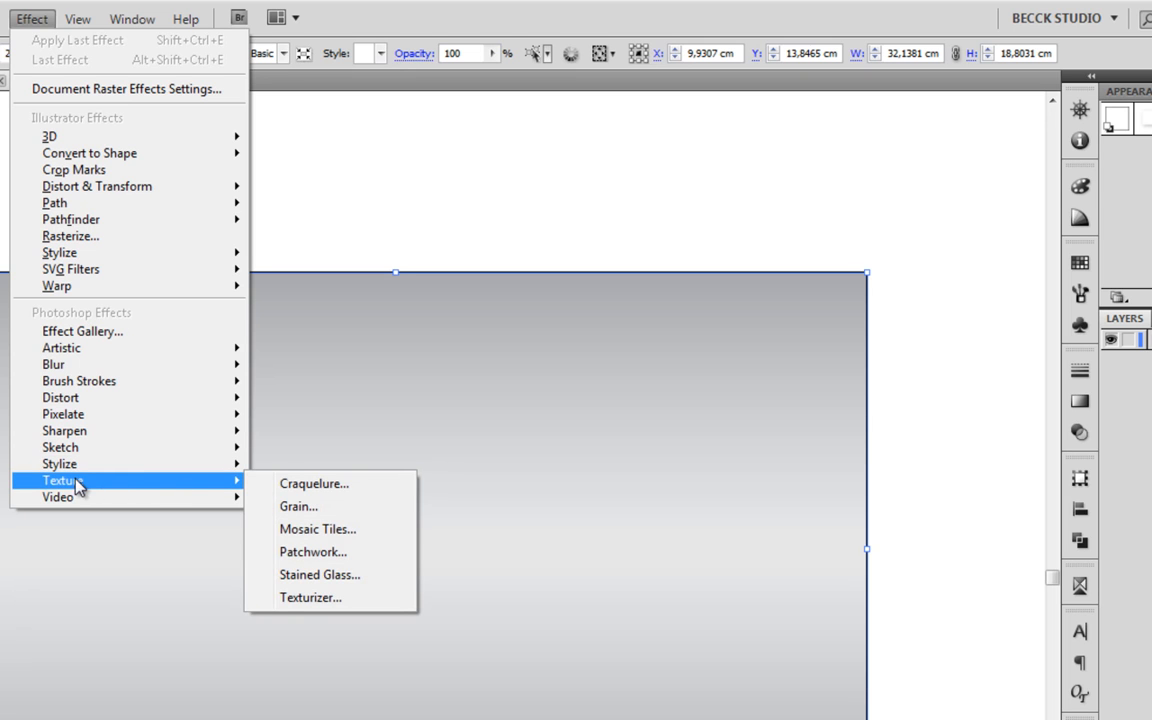
left_click(303, 508)
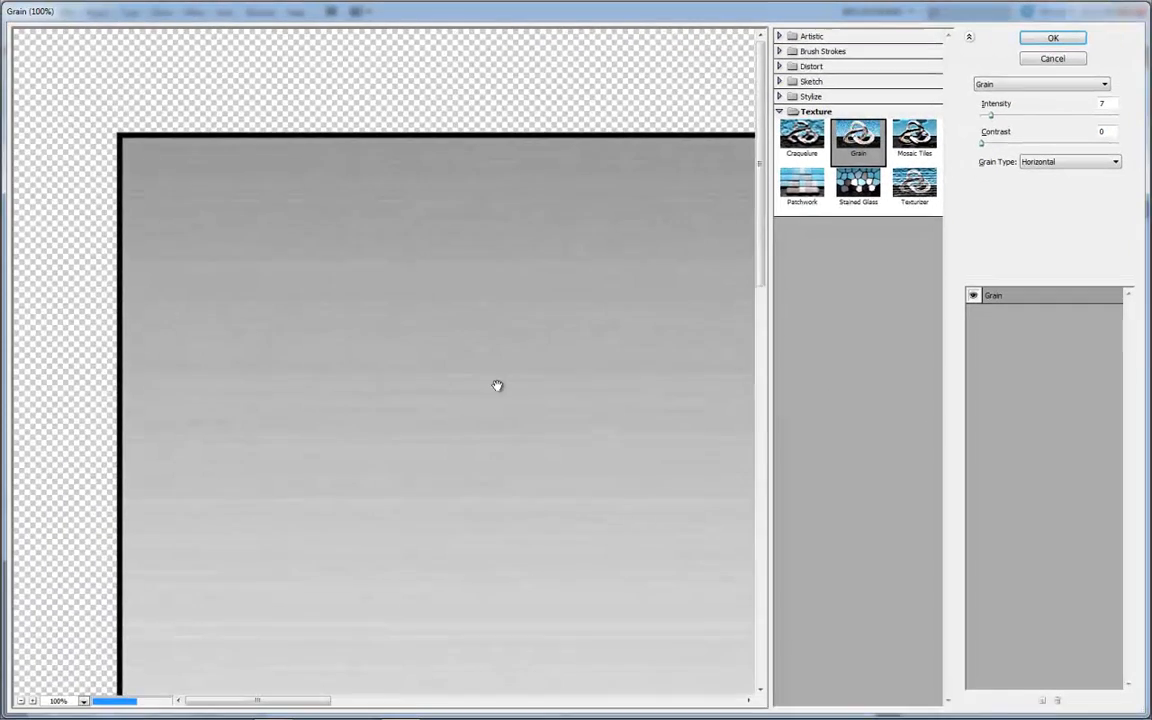
Apply the Grain effect with an intensity of 10 and the Horizontal grain type
left_click_drag(497, 386, 332, 265)
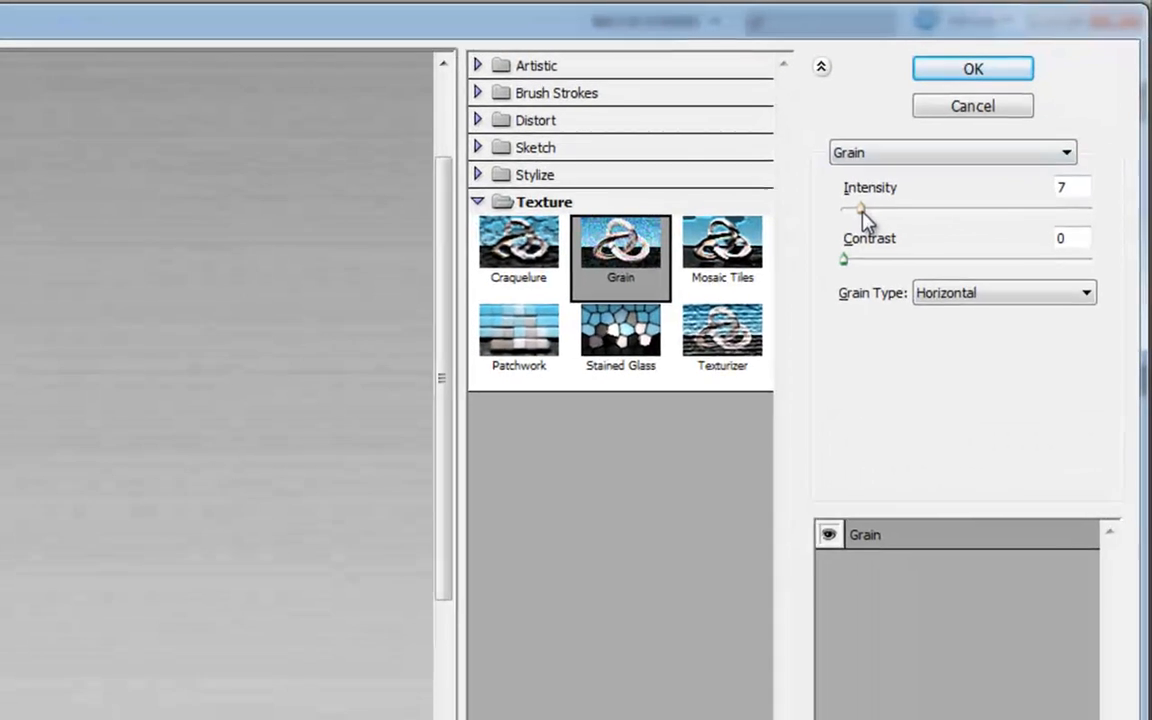
mouse_move(941, 150)
left_mouse_down()
mouse_move(980, 154)
mouse_move(956, 151)
left_mouse_up()
left_click_drag(881, 214, 872, 213)
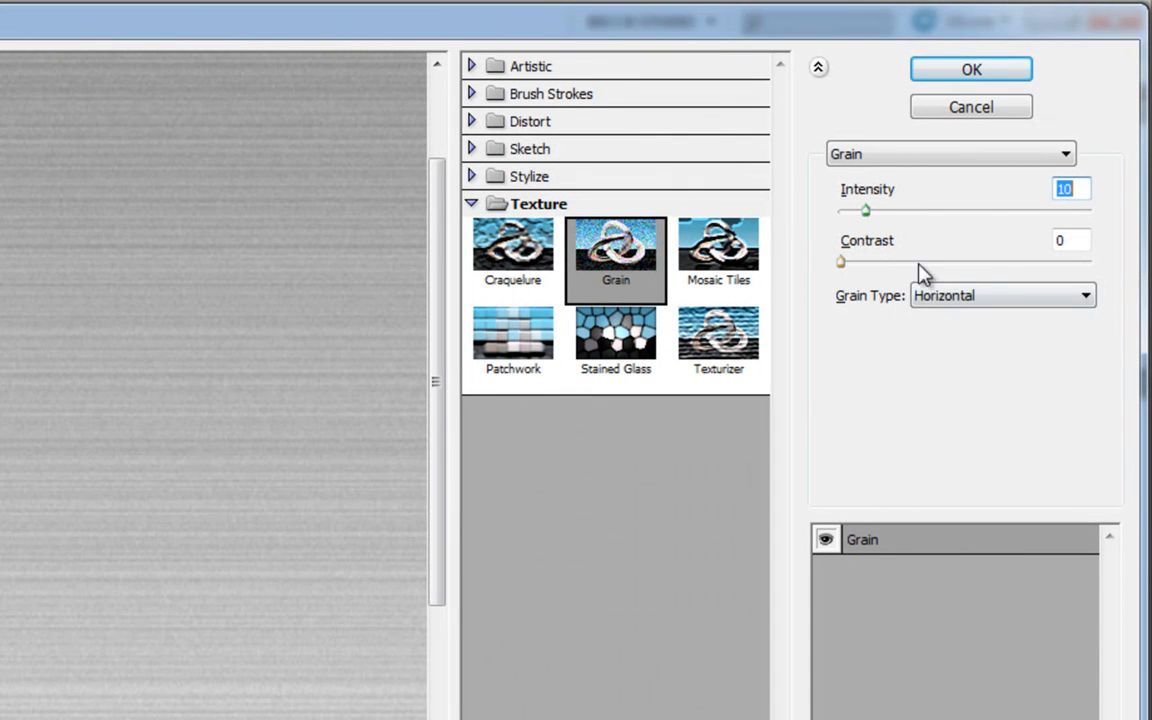
left_click(999, 300)
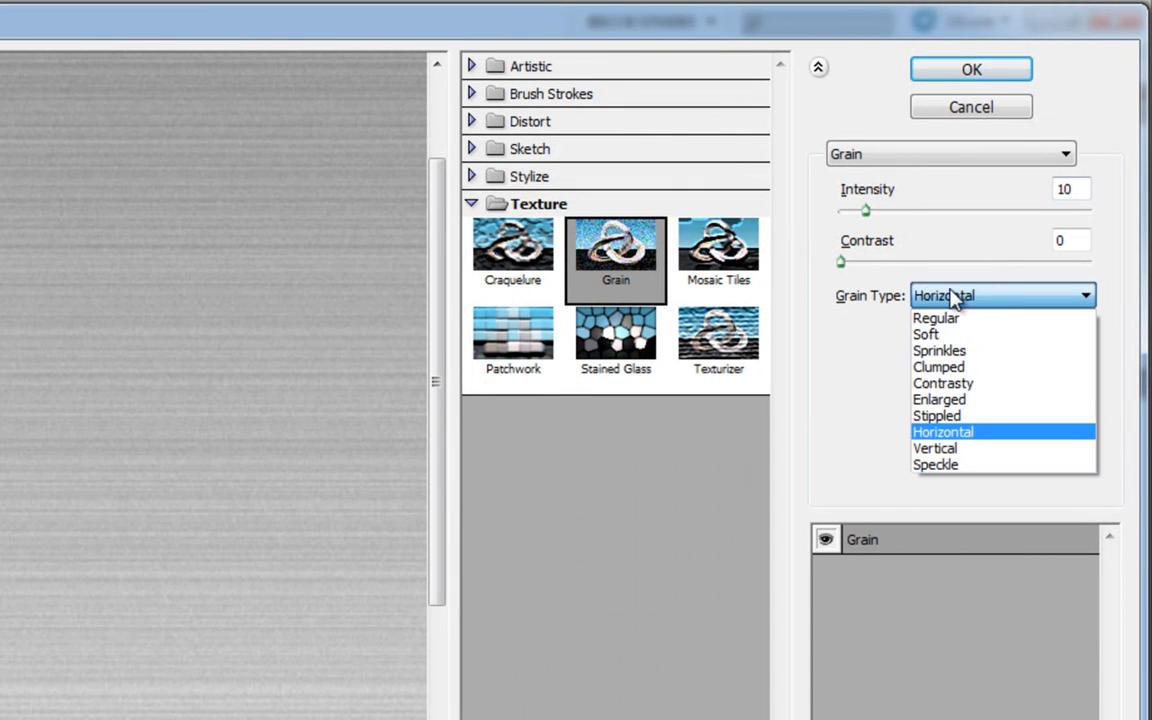
left_click(968, 433)
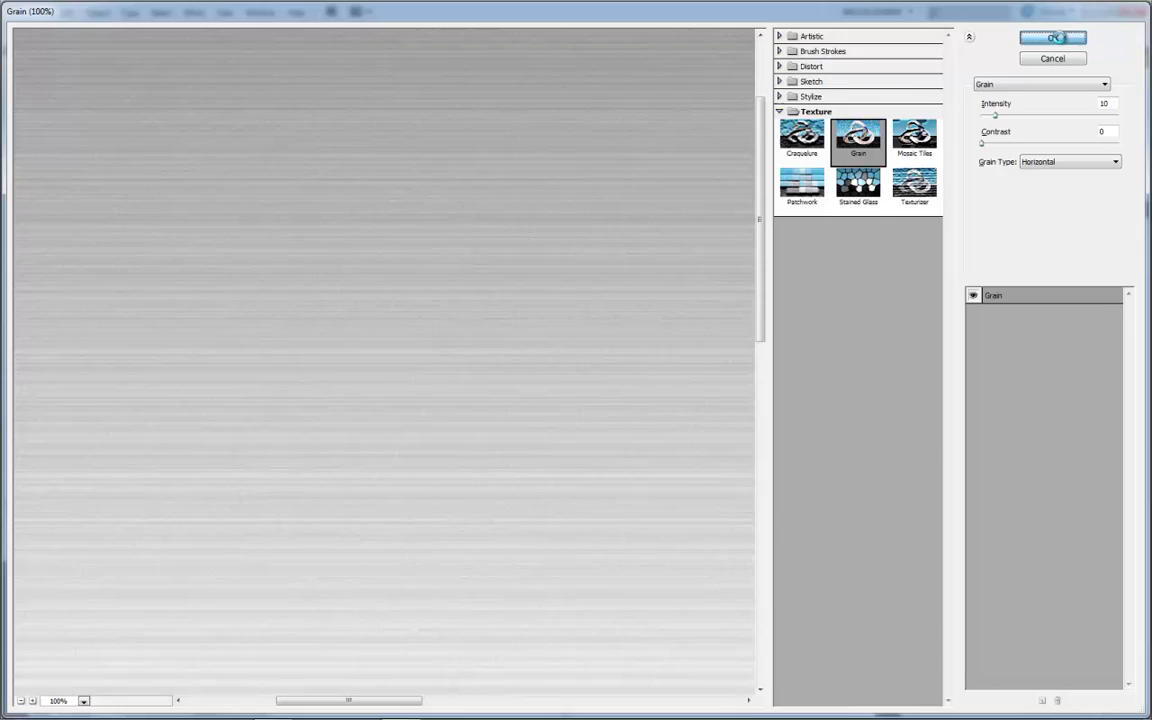
left_click(977, 66)
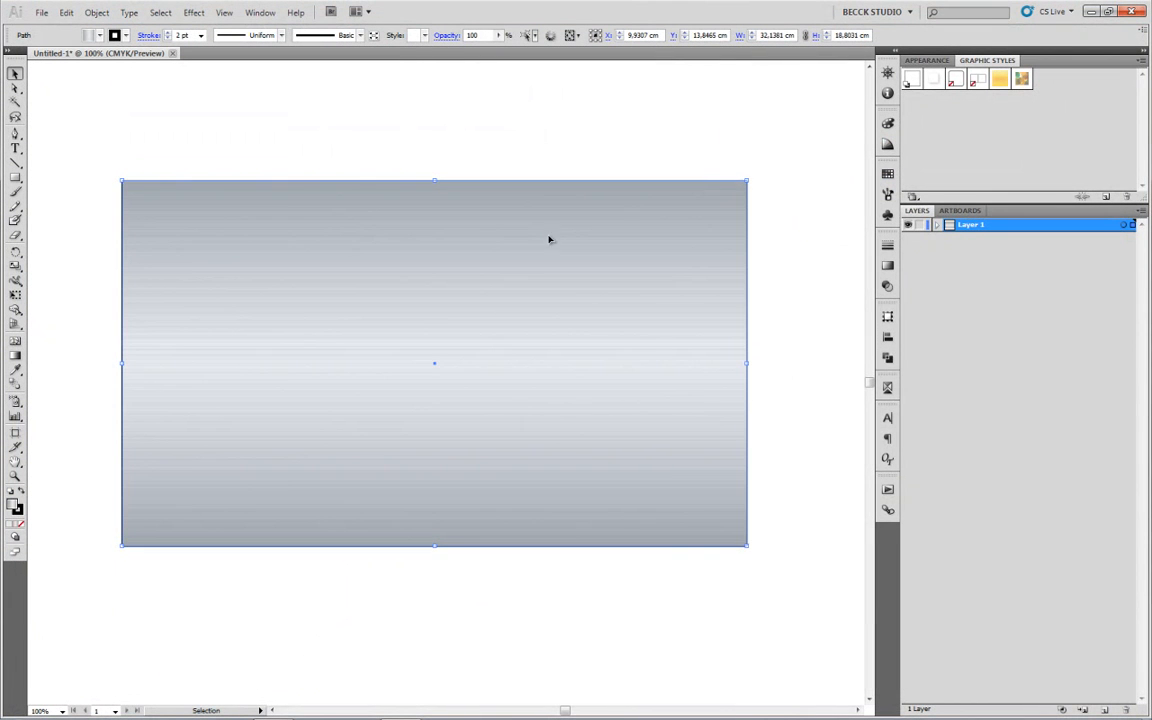
Set the rectangle's stroke colour to 40% black
left_click(887, 122)
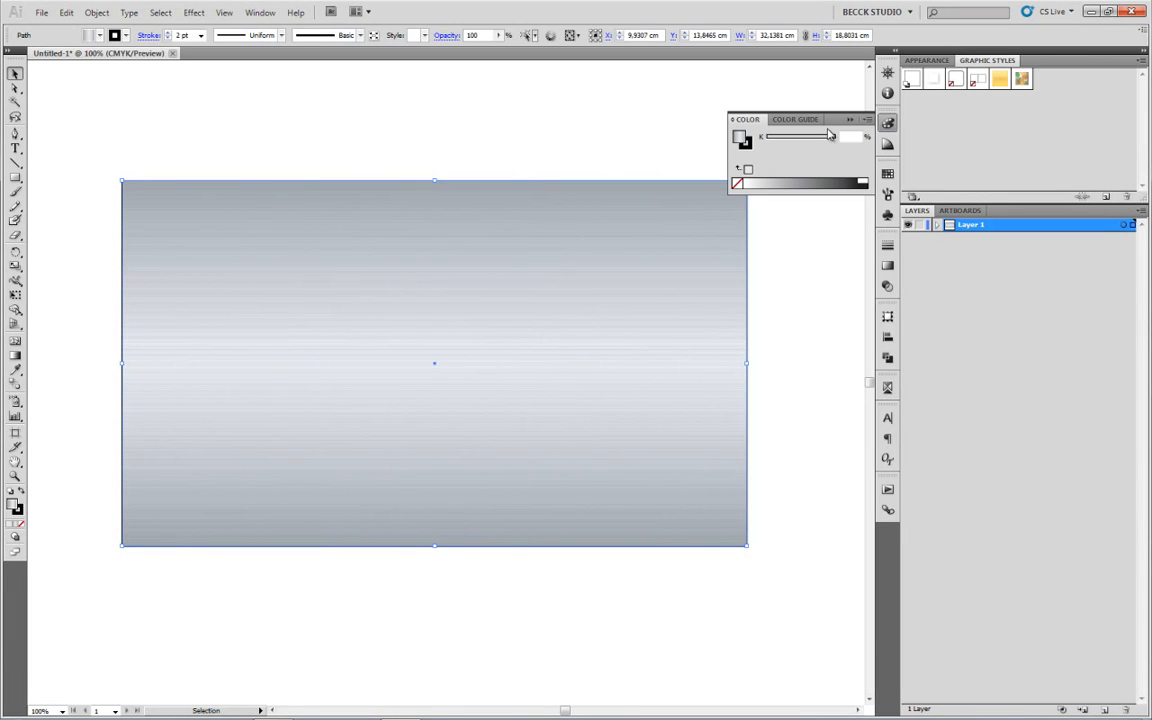
left_click(746, 145)
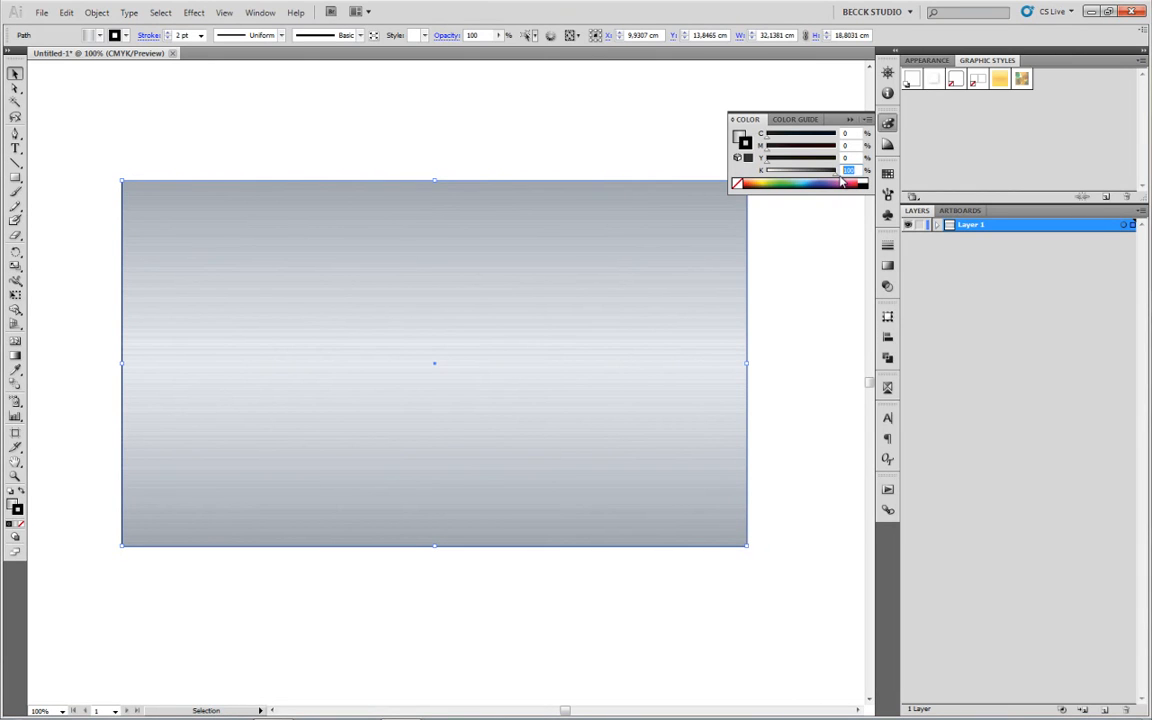
key("Return")
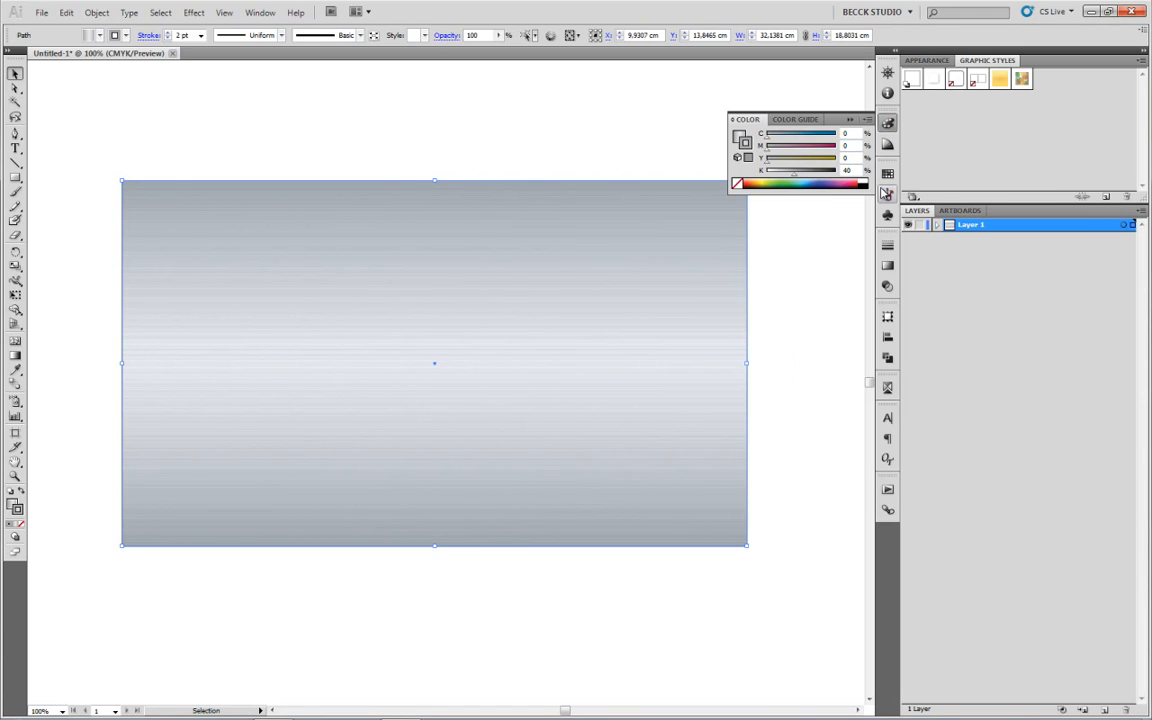
Move the rectangle's Grain effect into its fill so it affects the fill only, and set the stroke weight to 3 pt
left_click(888, 126)
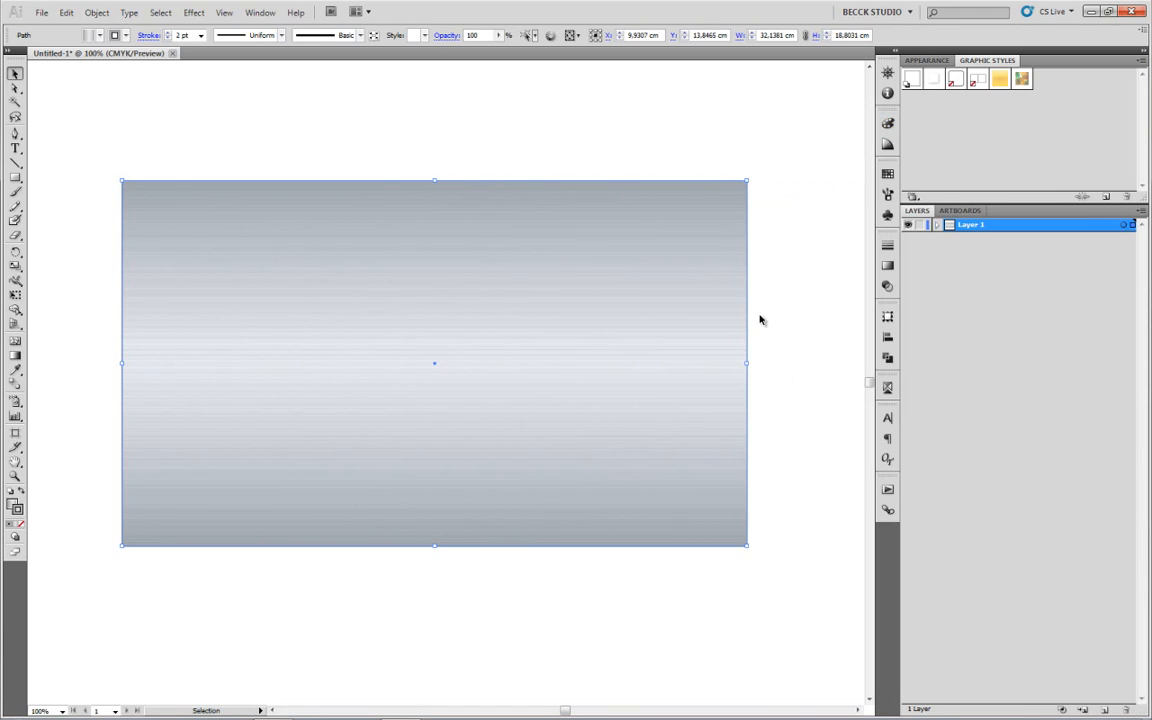
left_click(372, 148)
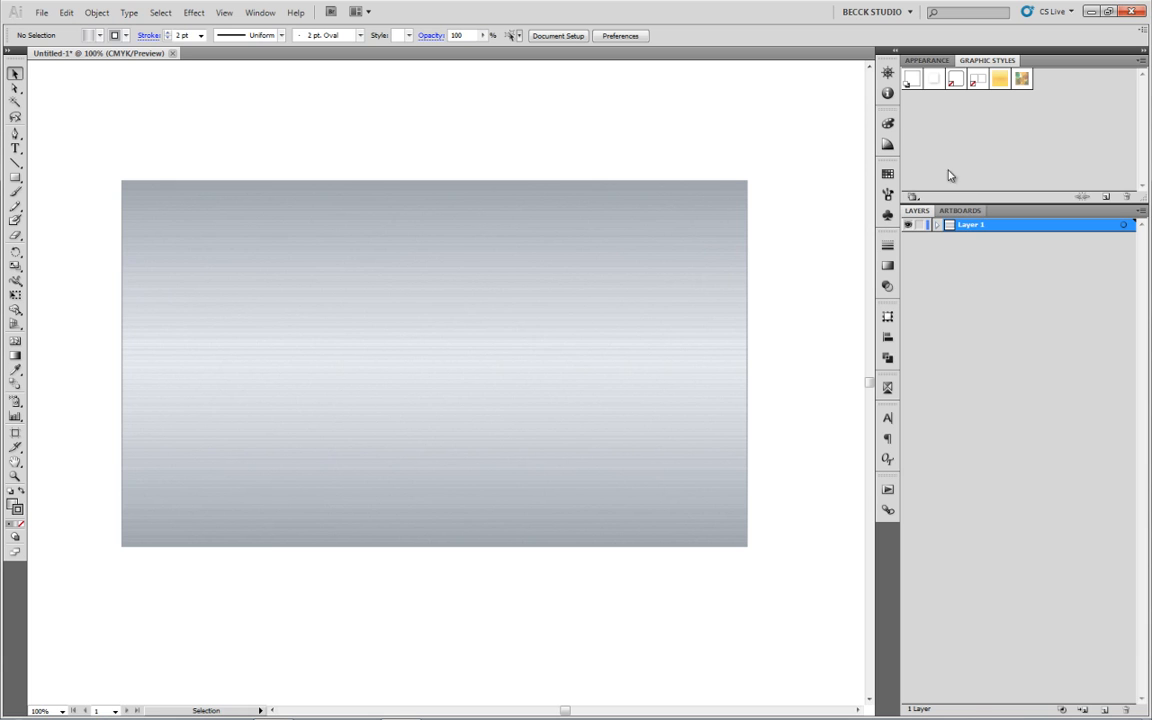
left_click(928, 60)
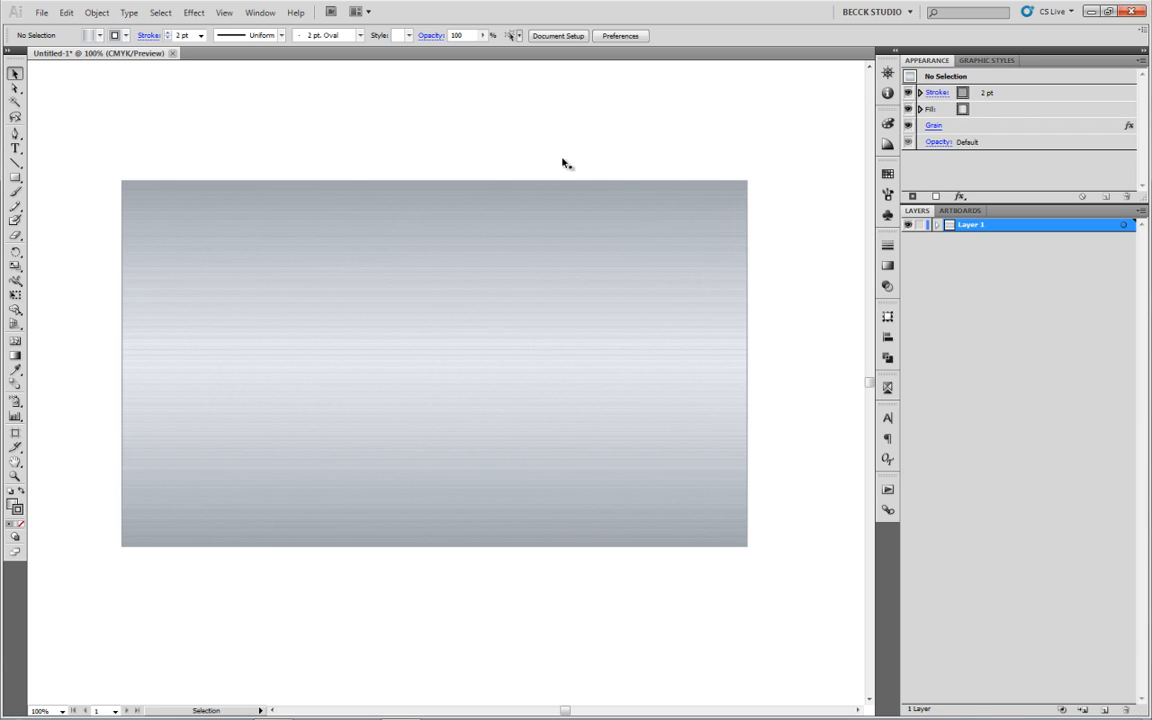
left_click(536, 262)
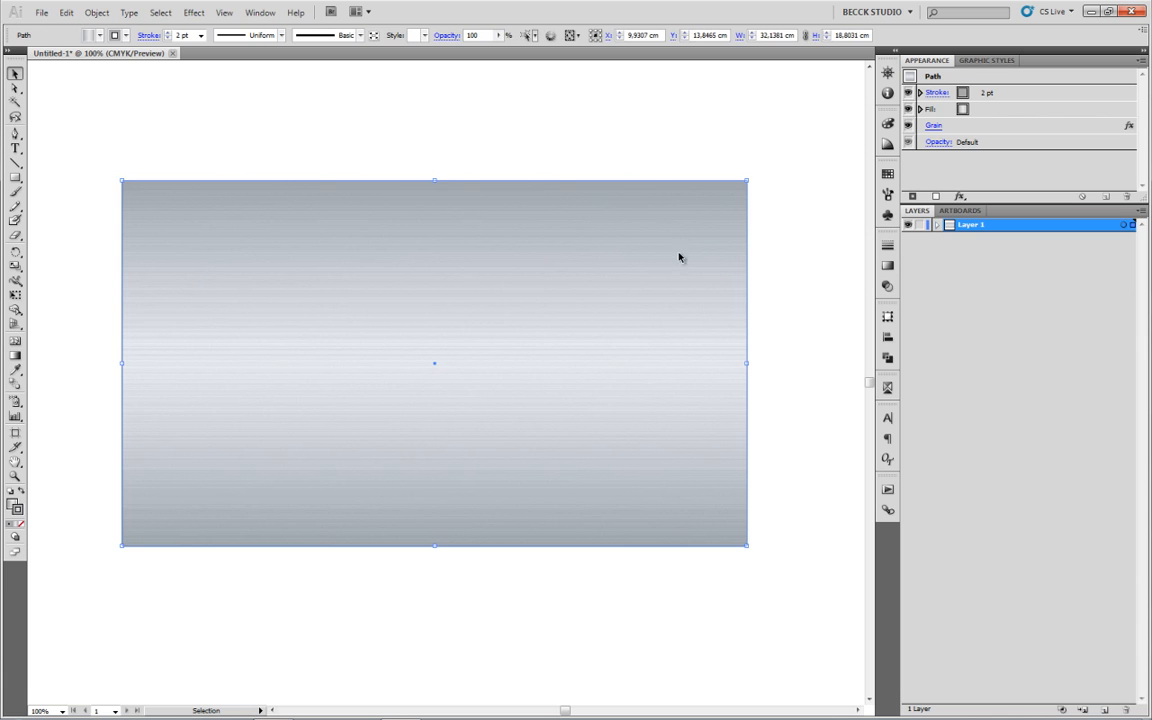
left_click(940, 129)
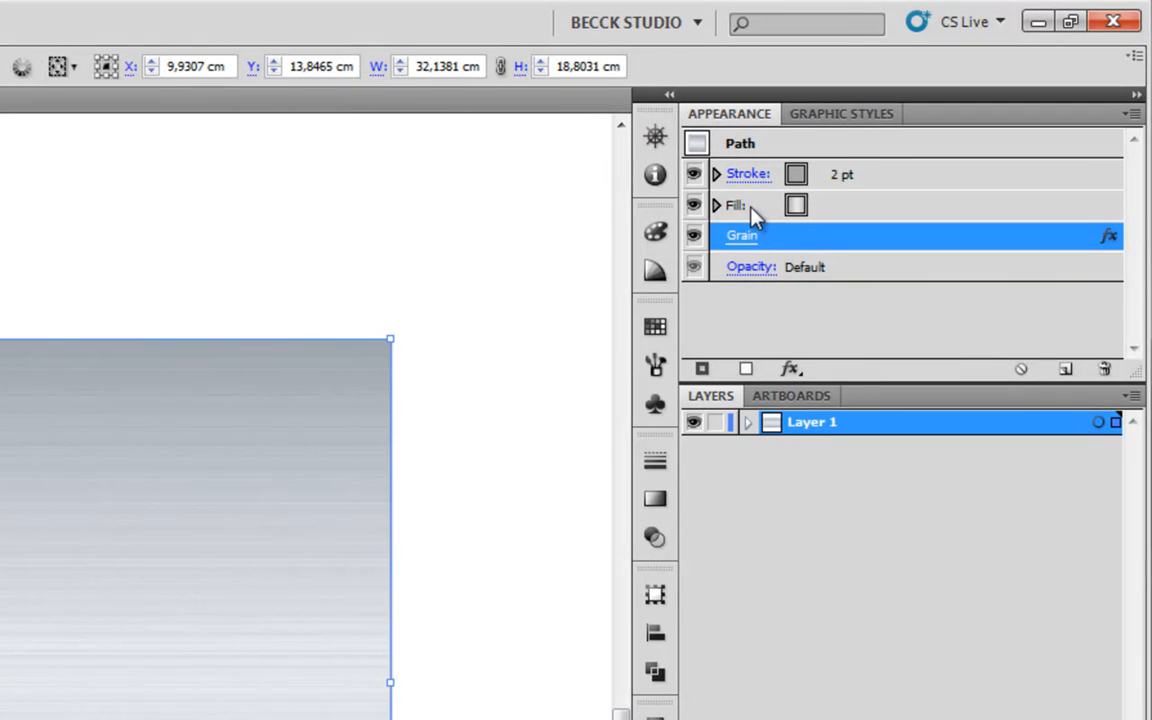
left_click(830, 212)
left_click(797, 235)
left_click(771, 207)
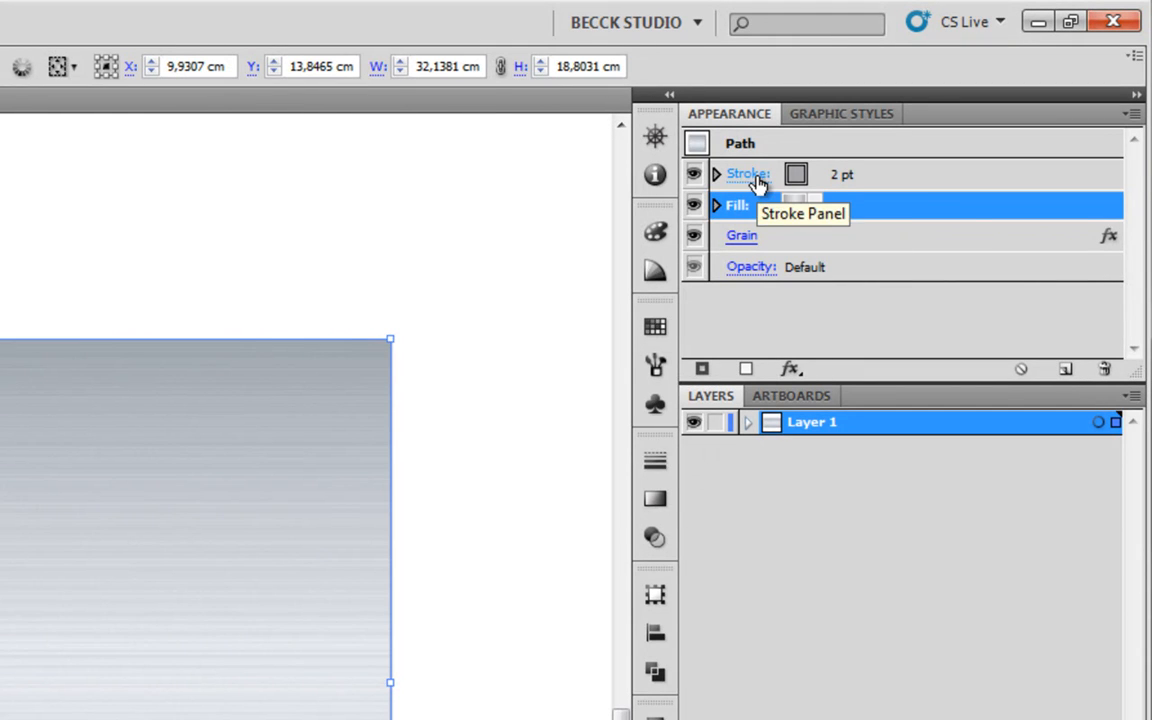
left_click(767, 245)
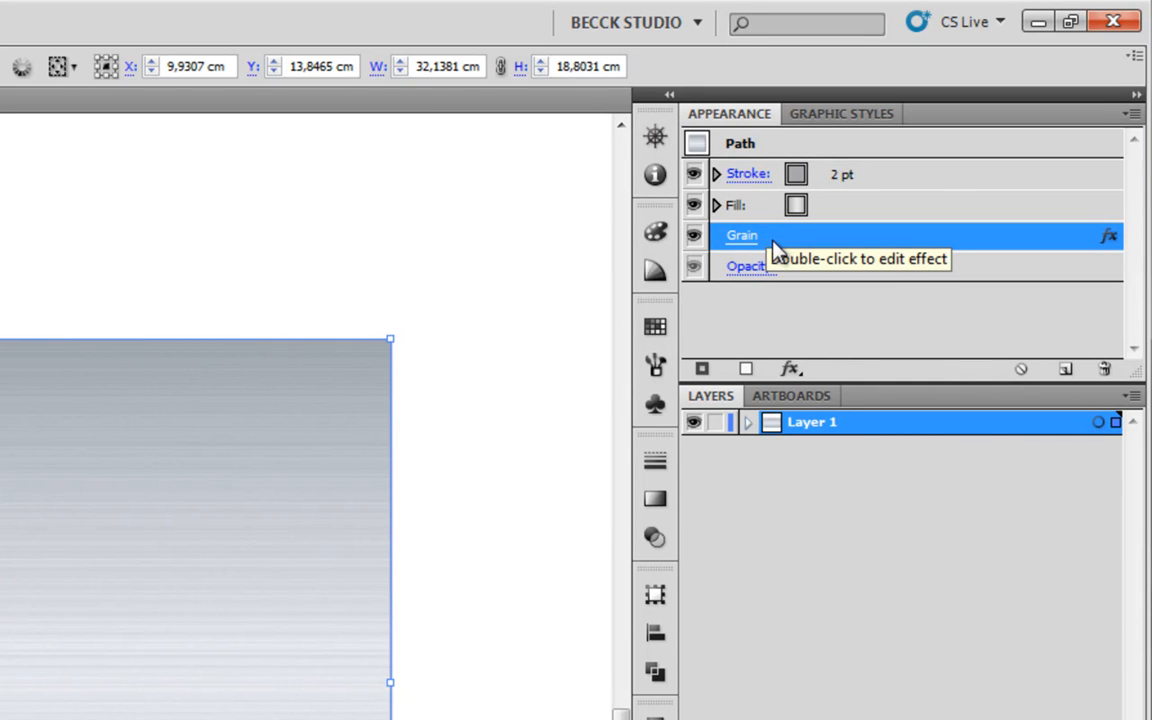
mouse_move(820, 238)
left_mouse_down()
mouse_move(822, 216)
mouse_move(771, 203)
mouse_move(749, 212)
left_mouse_up()
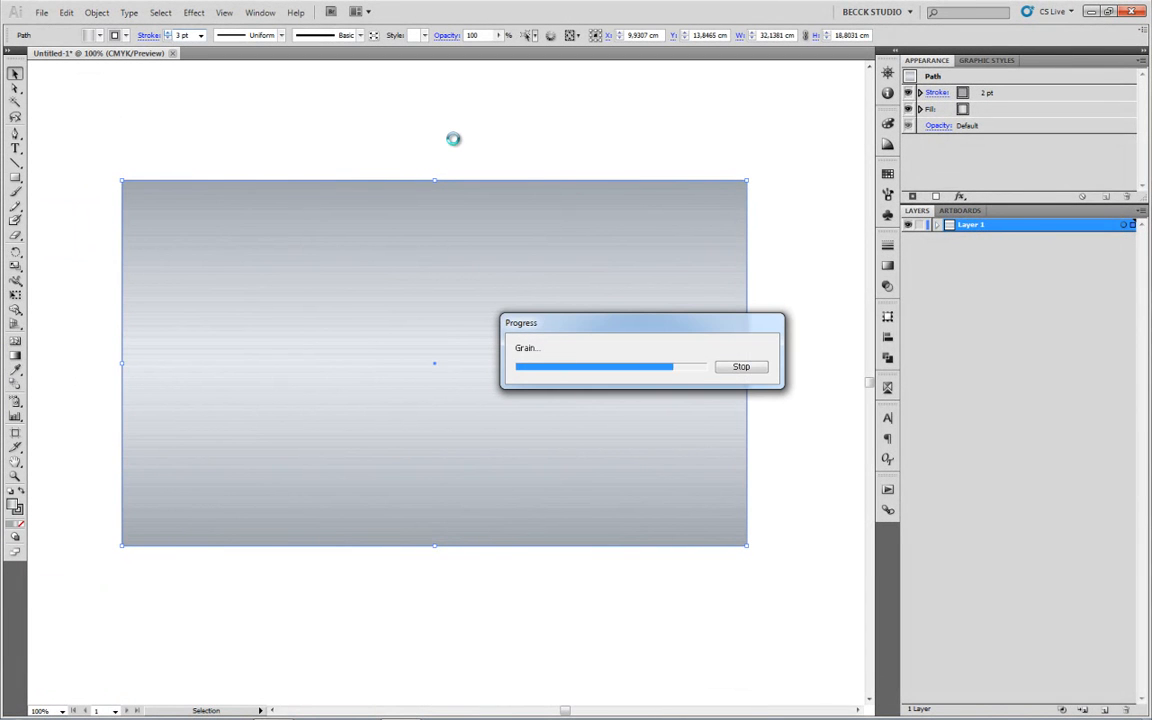
Save the brushed-metal rectangle's appearance as a new graphic style
left_click(985, 60)
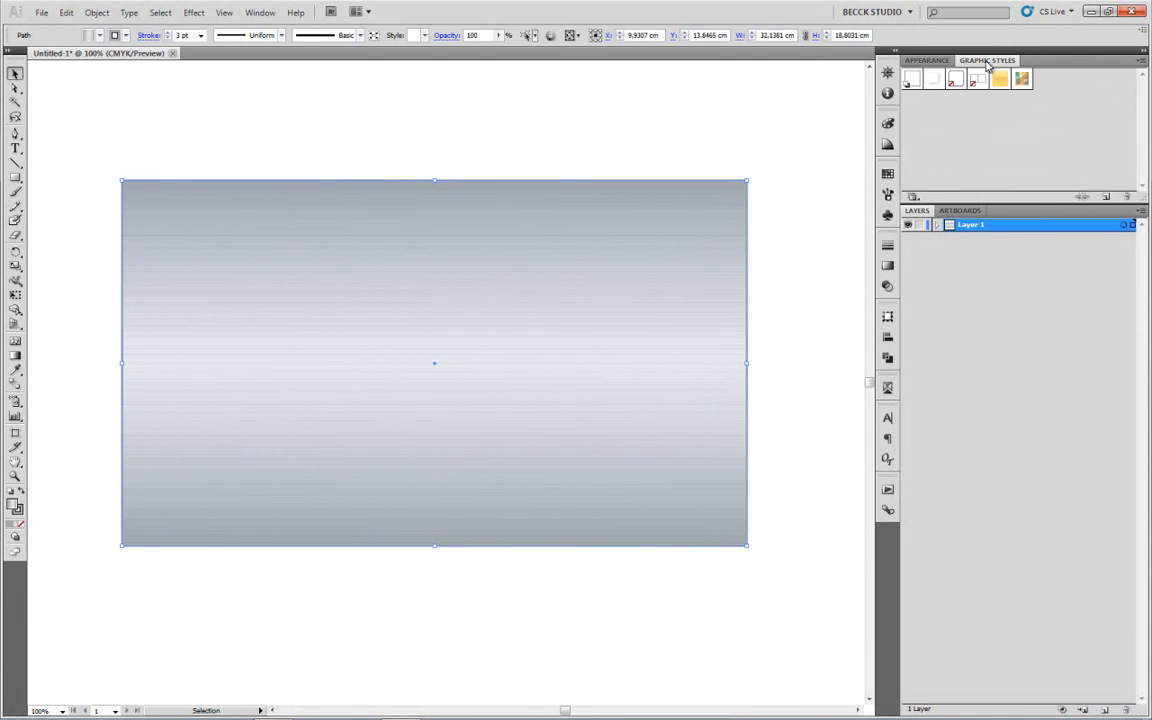
left_click_drag(457, 285, 1039, 185)
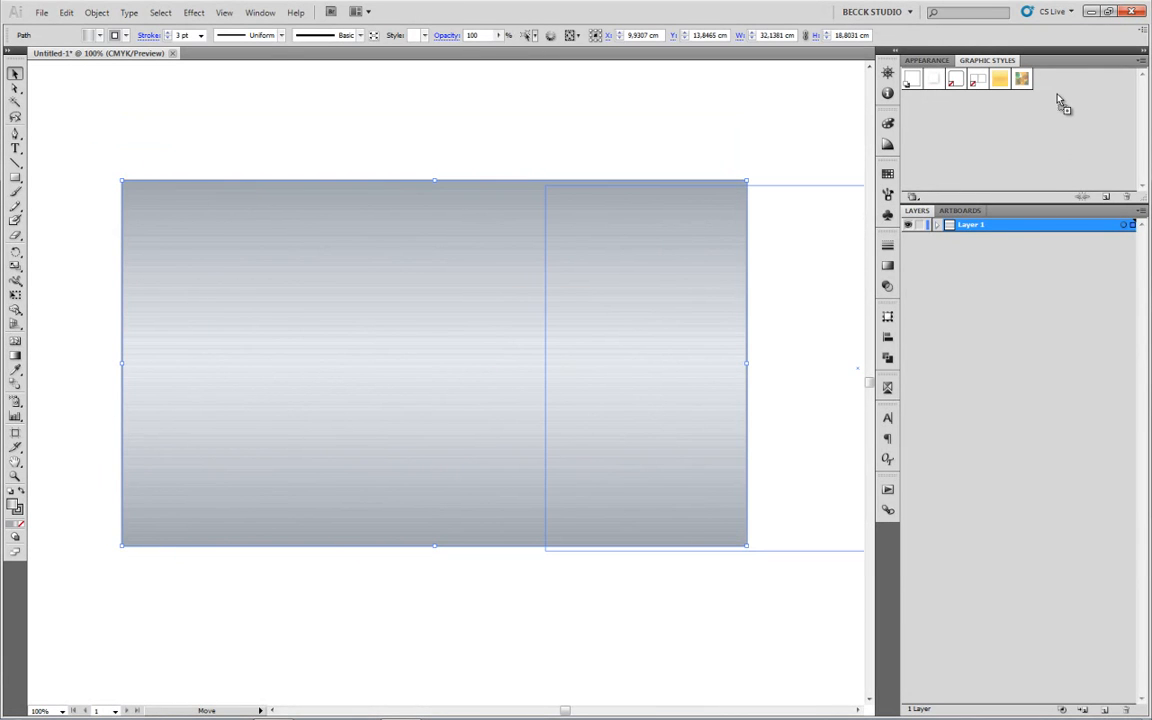
left_click_drag(1060, 99, 1058, 100)
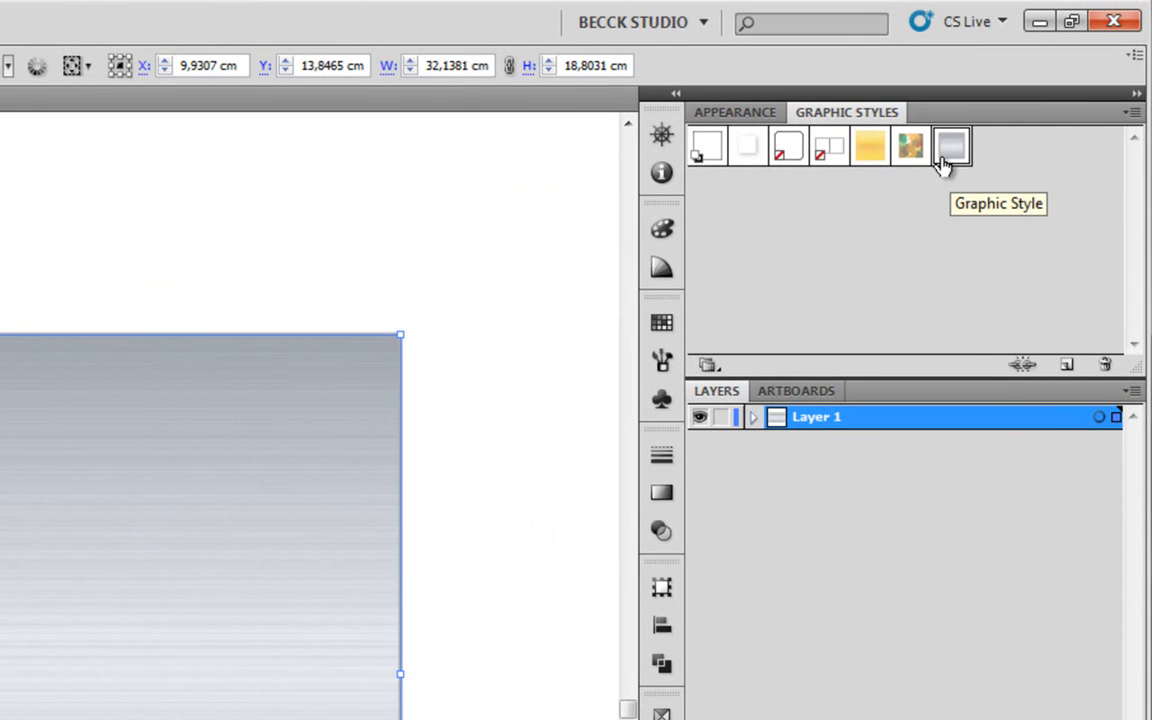
Rename the new brushed-metal graphic style as "Aço Escovado"
left_click(1133, 116)
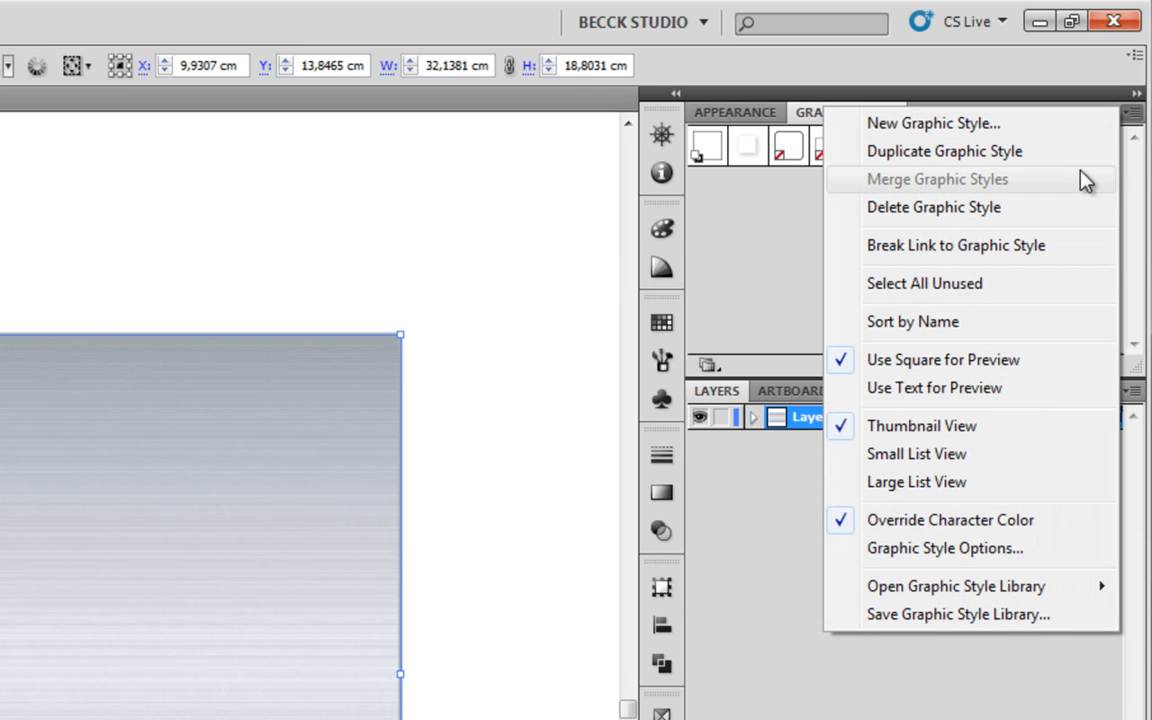
left_click(946, 552)
left_click(60, 670)
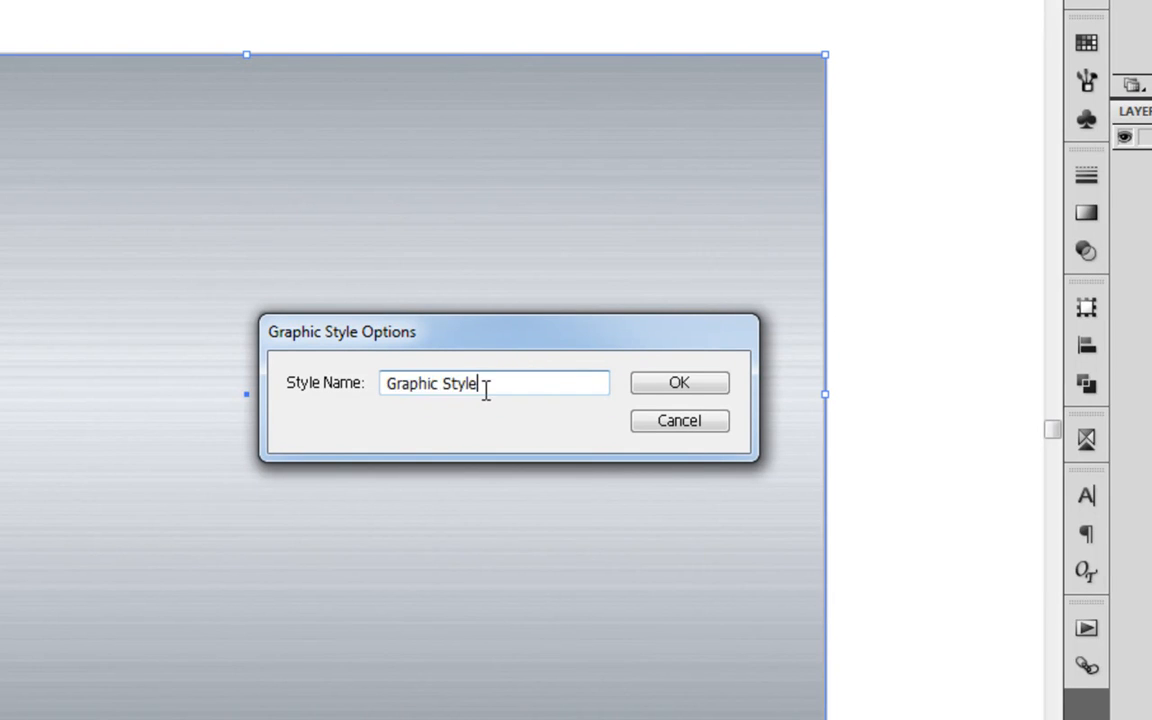
left_click_drag(486, 390, 330, 392)
type("Aço E")
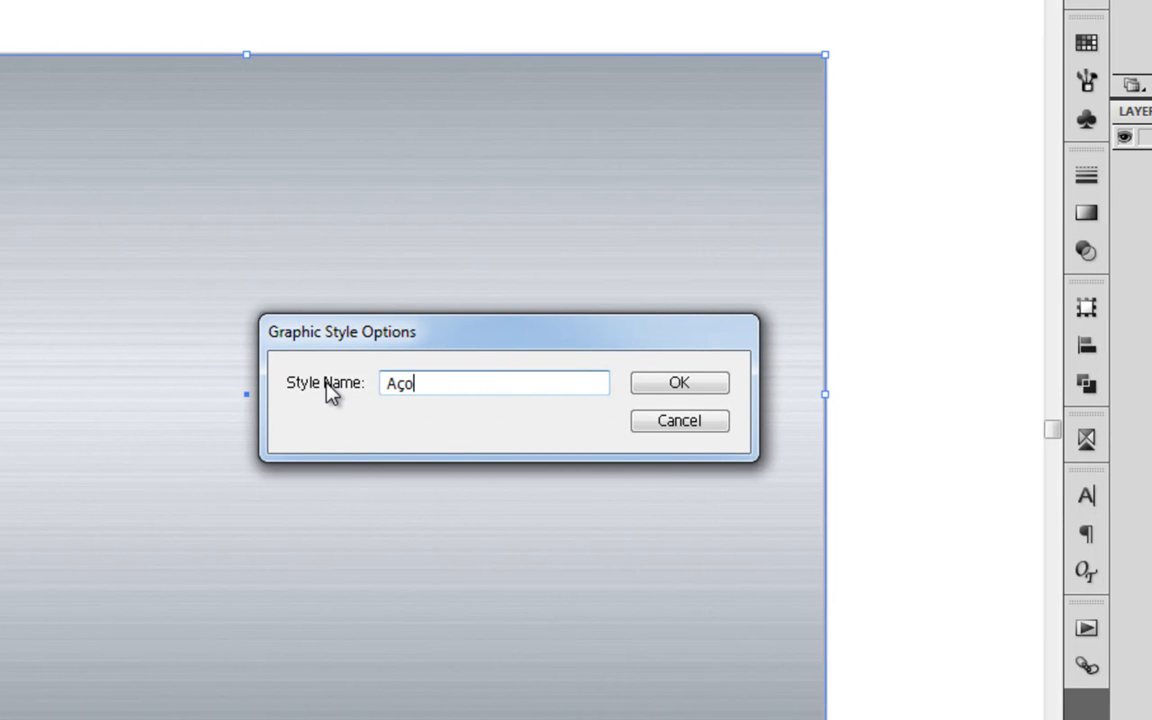
key("BackSpace")
key("BackSpace")
key("BackSpace")
key("BackSpace")
key("BackSpace")
type("Aço Escovado")
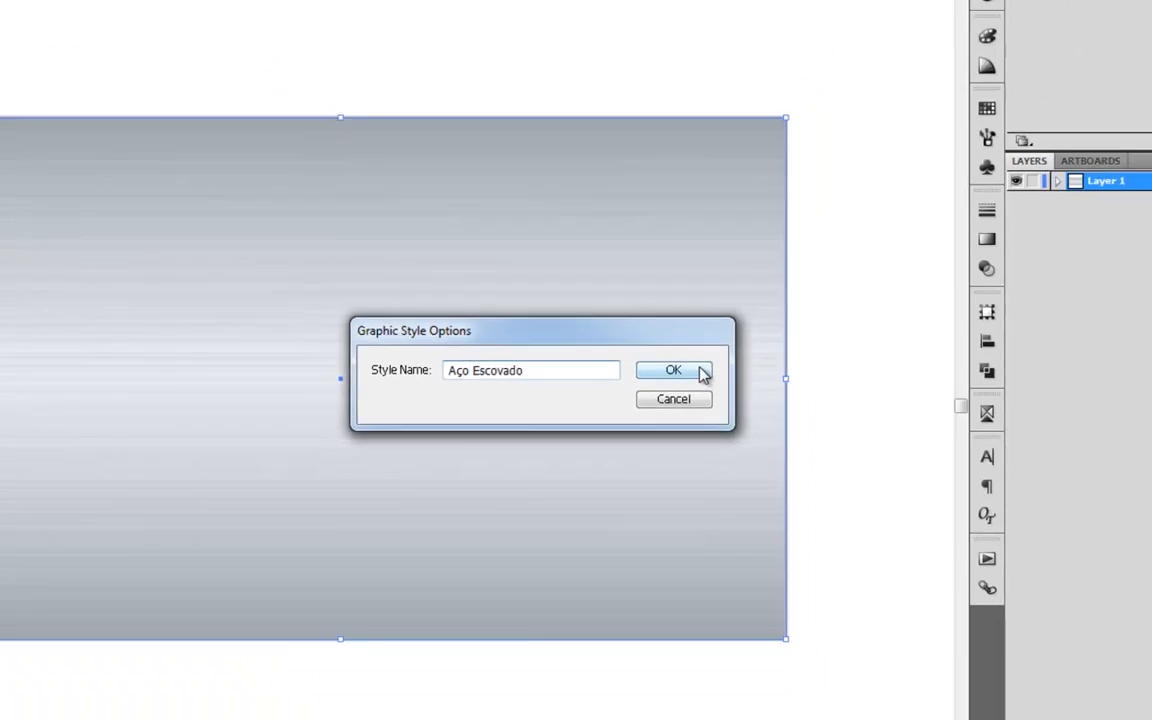
left_click(709, 386)
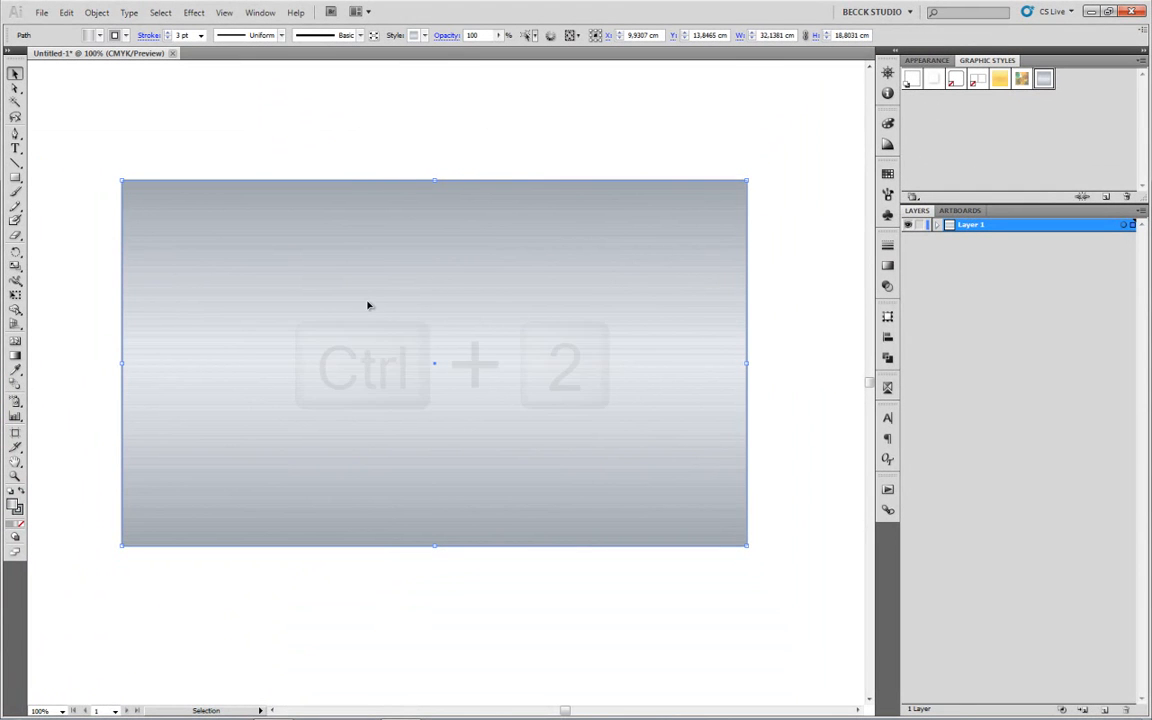
Lock the brushed-metal rectangle and add the text "Becck Studio" on top of it
key("ctrl+2")
left_click_drag(315, 147, 622, 383)
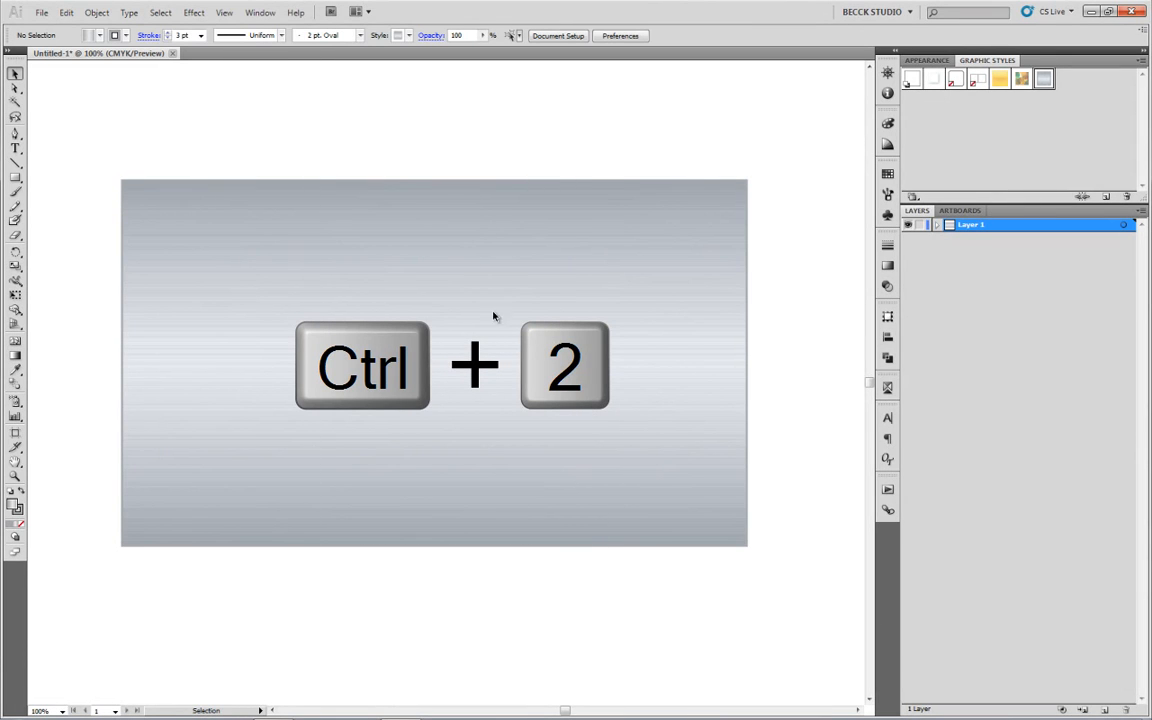
left_click(15, 147)
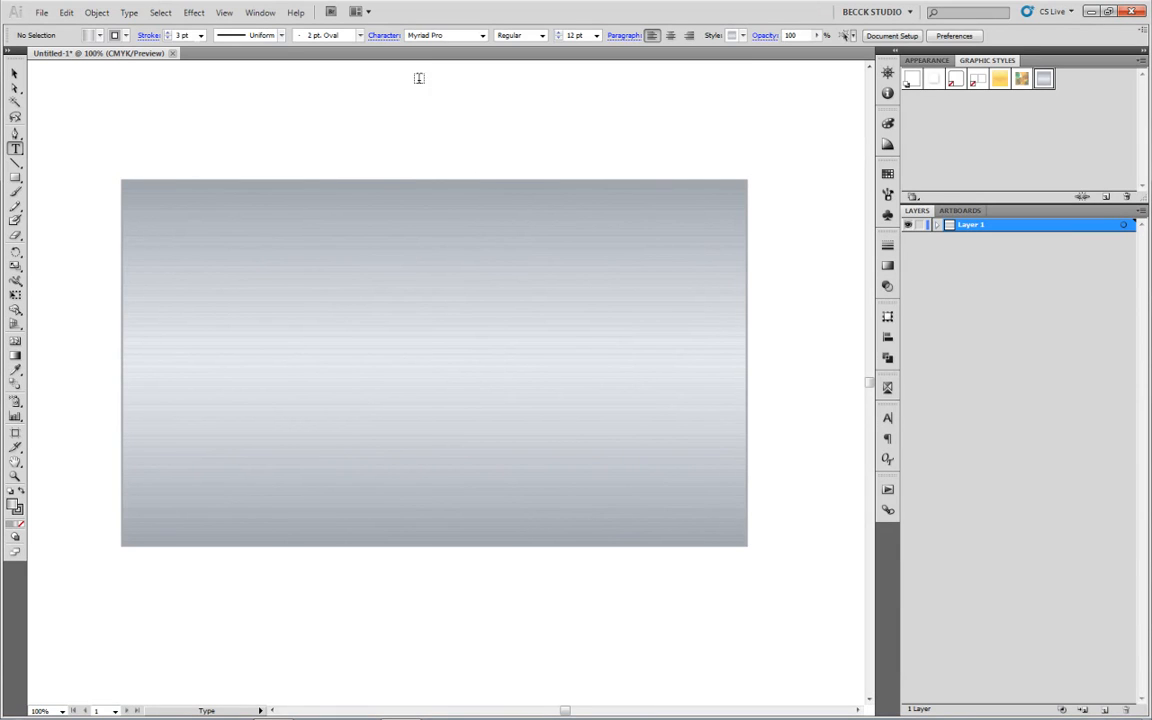
left_click(231, 371)
type("Becck Studio")
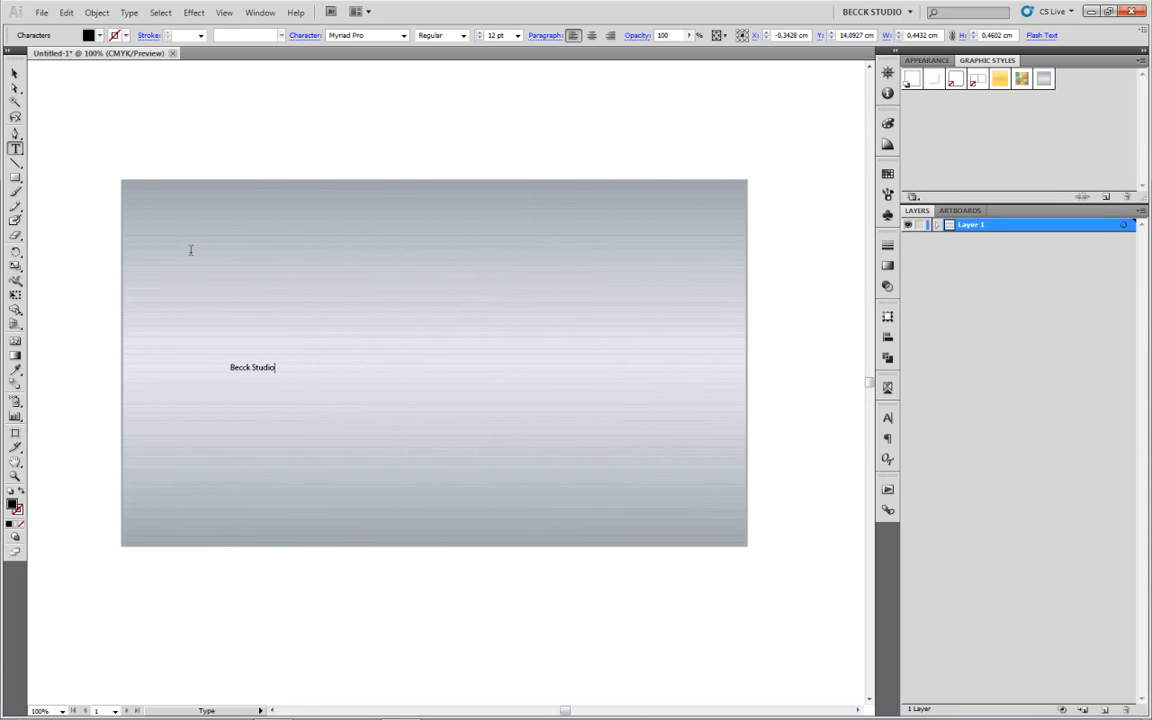
Enlarge the "Becck Studio" text to about 158 pt, nearly the plate's width, and centre it on the plate
left_click(15, 74)
left_click_drag(277, 373, 449, 456)
left_click_drag(303, 366, 462, 368)
left_click_drag(638, 411, 700, 438)
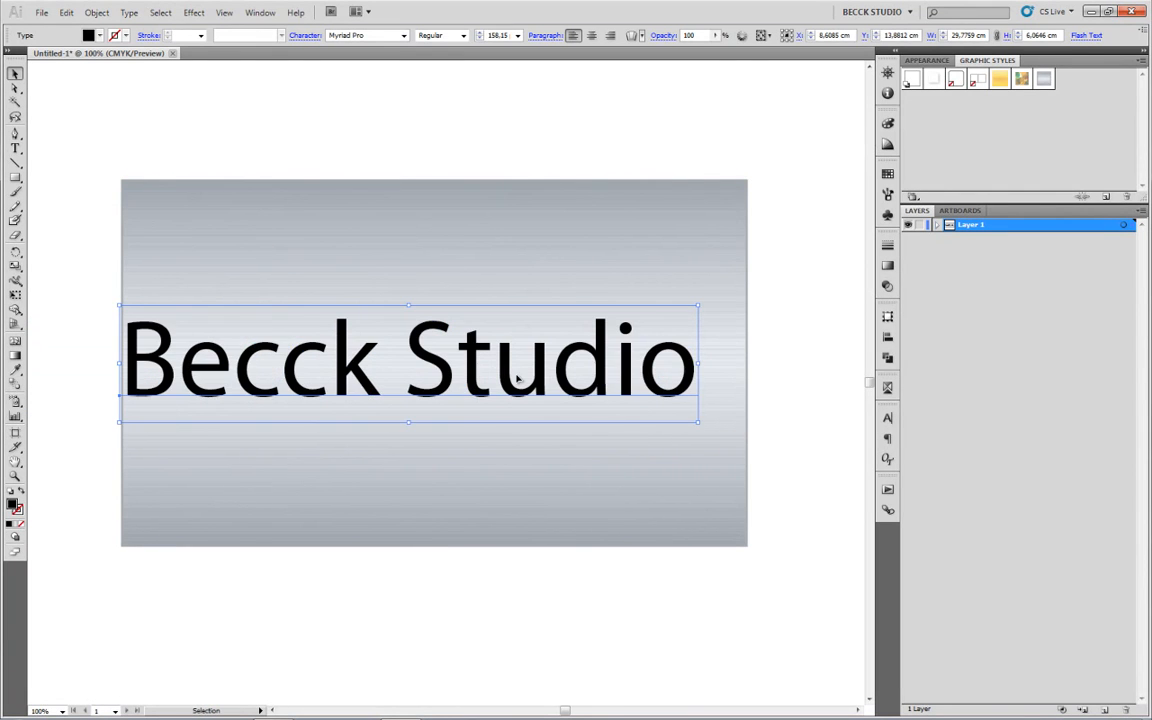
left_click_drag(472, 377, 501, 376)
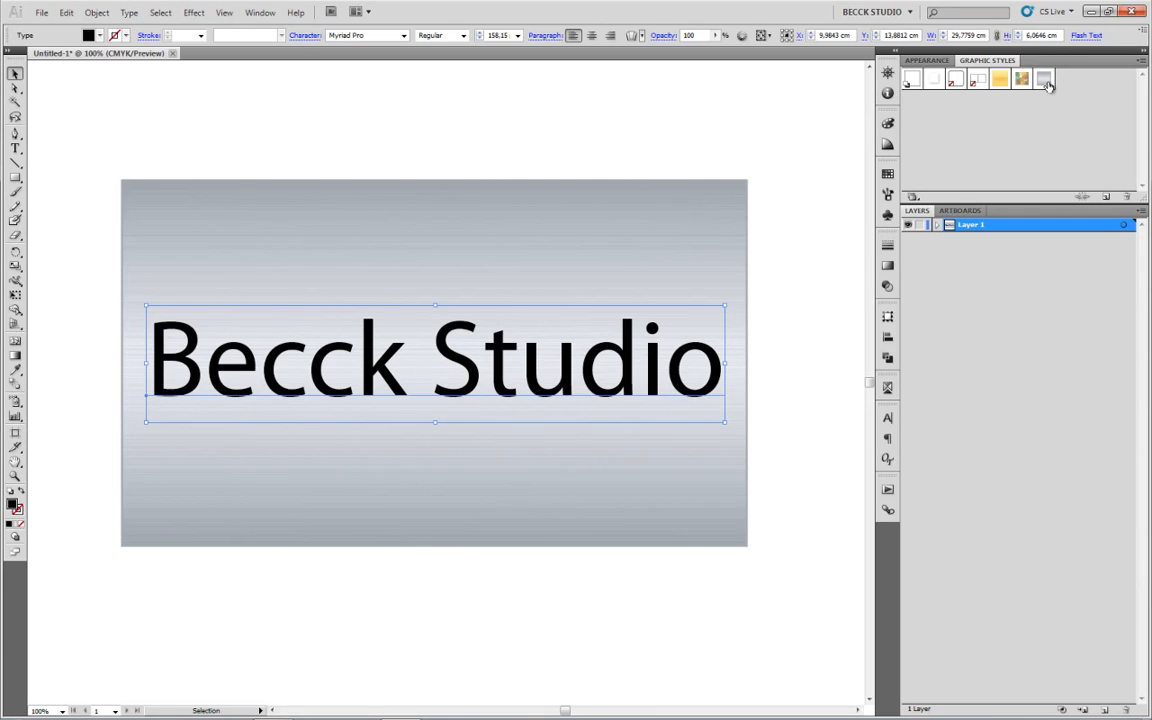
Apply the "Aço Escovado" graphic style to the "Becck Studio" text and deselect it
mouse_move(1047, 84)
left_mouse_down()
mouse_move(309, 334)
mouse_move(318, 344)
left_mouse_up()
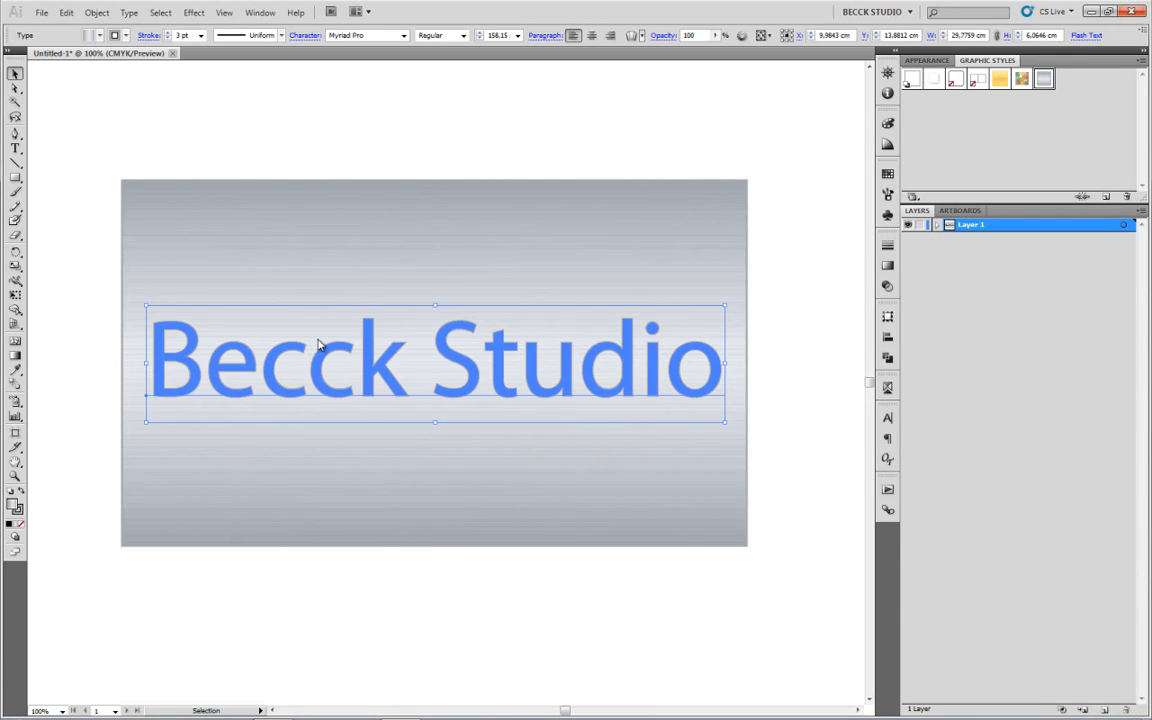
left_click(307, 255)
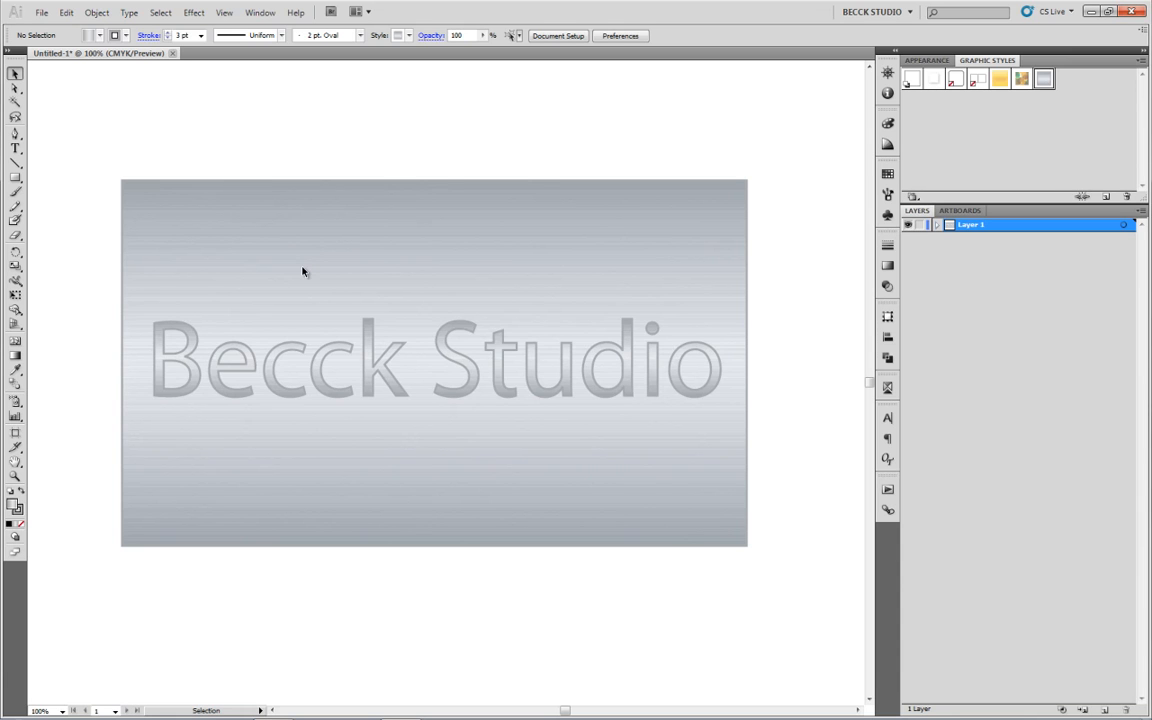
left_click(296, 342)
left_click(301, 284)
left_click(586, 398)
left_click(442, 200)
left_click(373, 352)
left_click(352, 452)
Apply a Drop Shadow effect to the "Becck Studio" text with preview on and the X offset set to 0
left_click(399, 402)
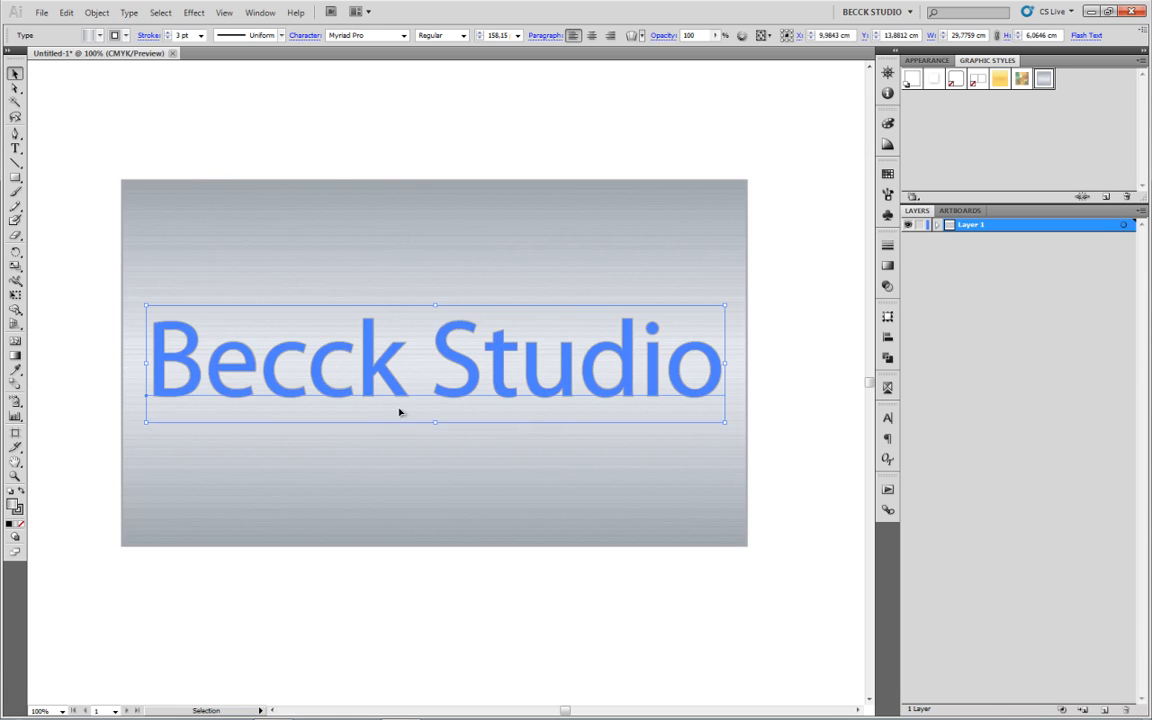
left_click(192, 12)
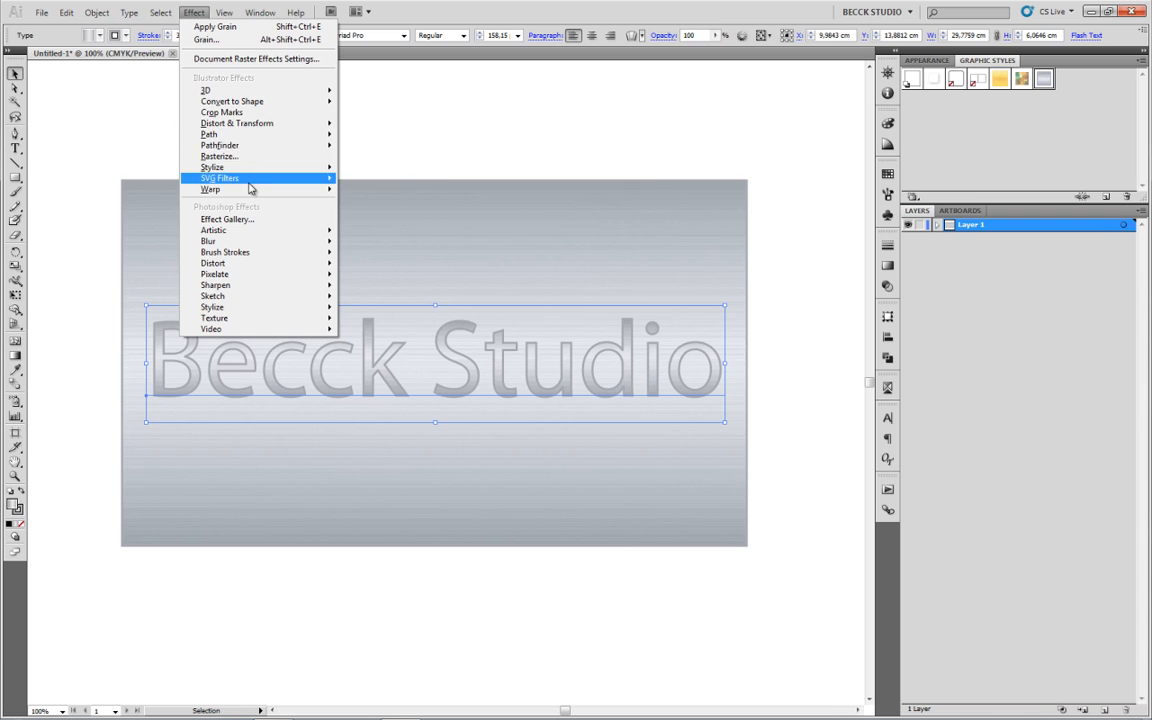
mouse_move(256, 172)
left_click(380, 170)
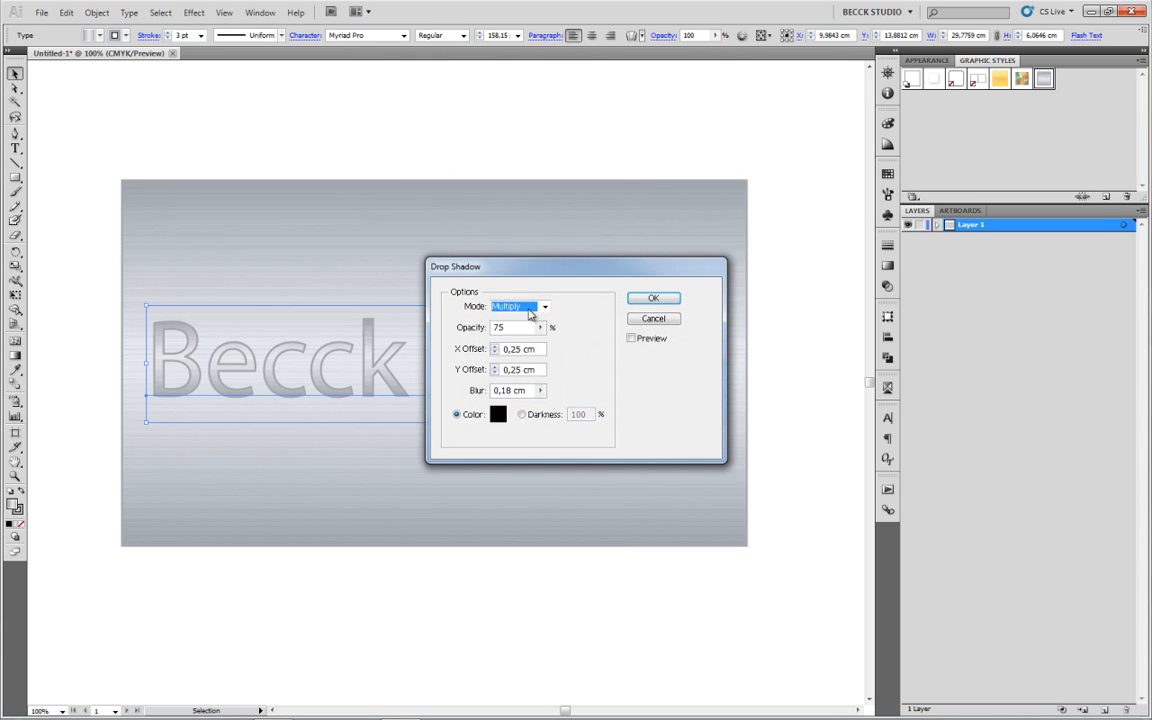
left_click(641, 342)
left_click_drag(540, 349, 501, 349)
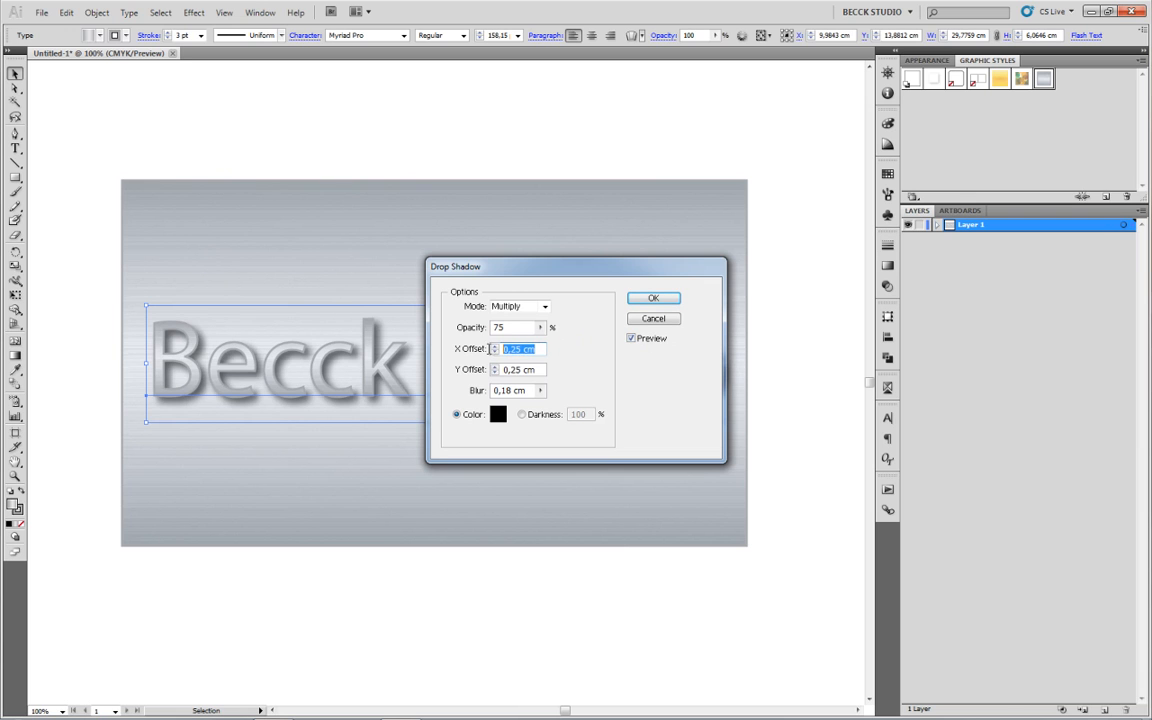
type("0")
left_click(654, 299)
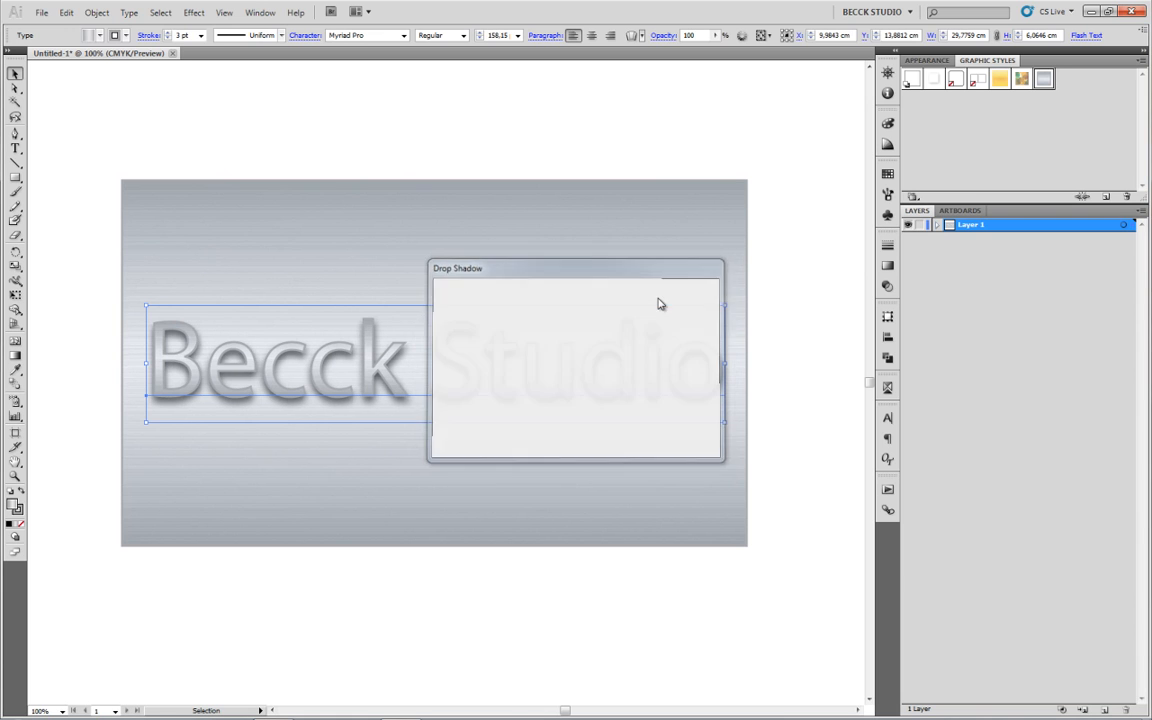
left_click(472, 230)
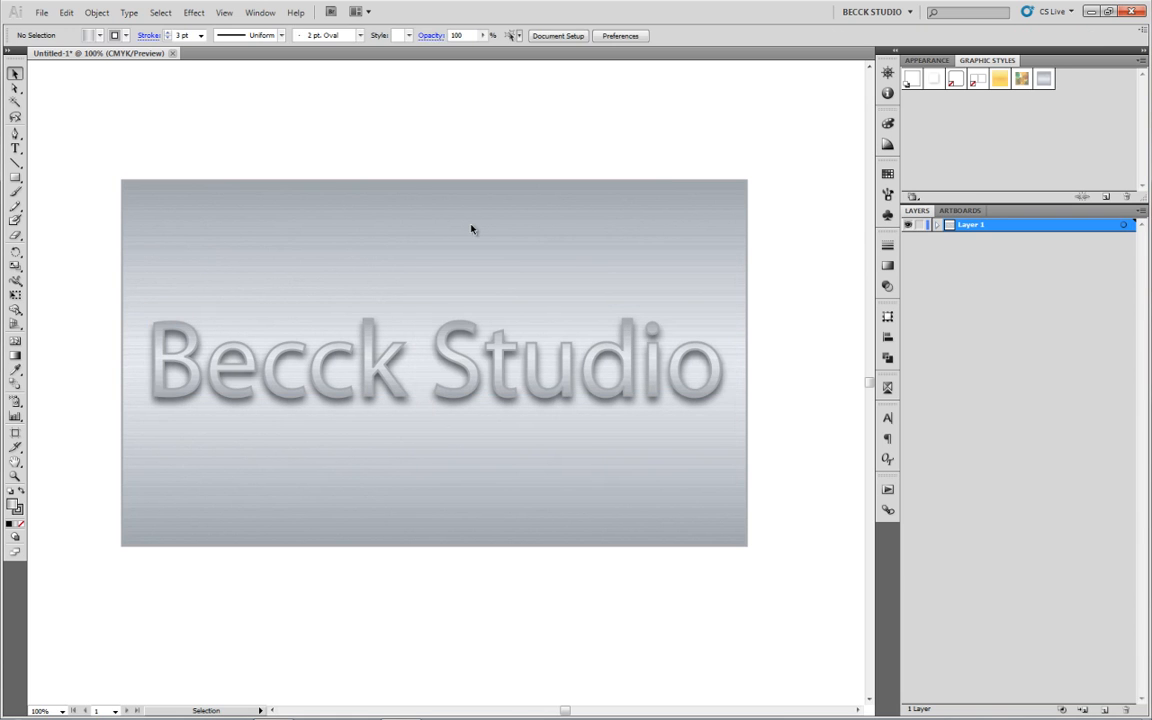
Examine the metal texture, outline and shadow of the word "Becck" up close
left_click(15, 476)
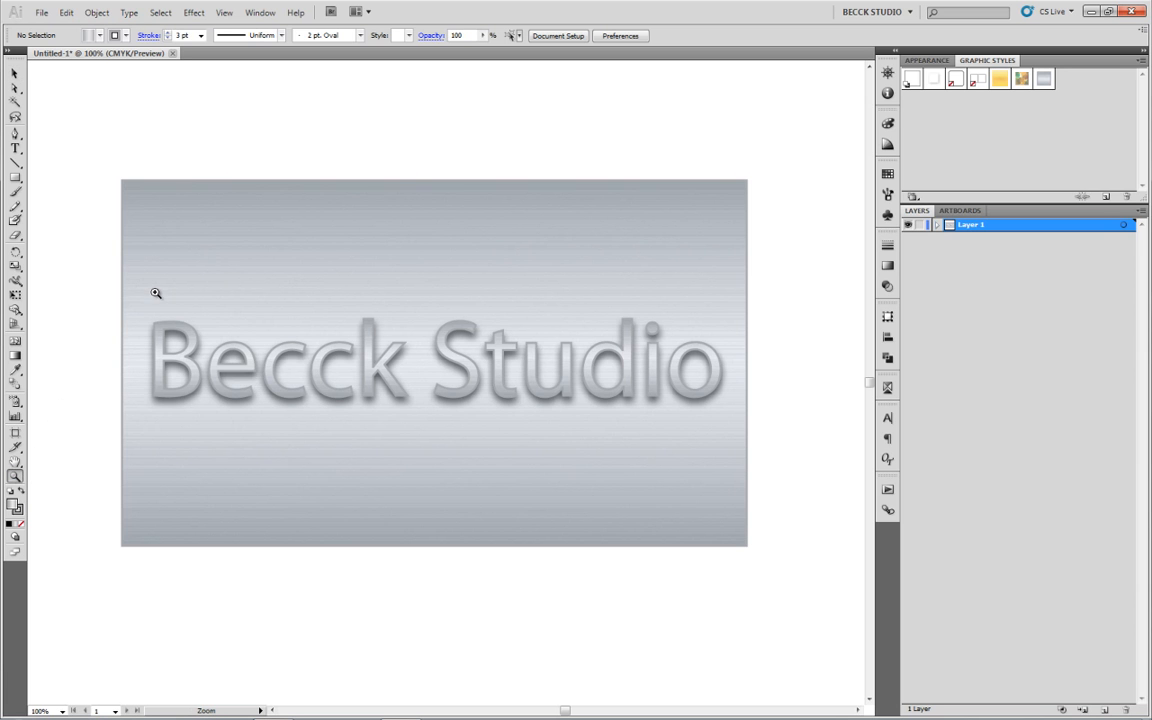
left_click_drag(150, 306, 418, 424)
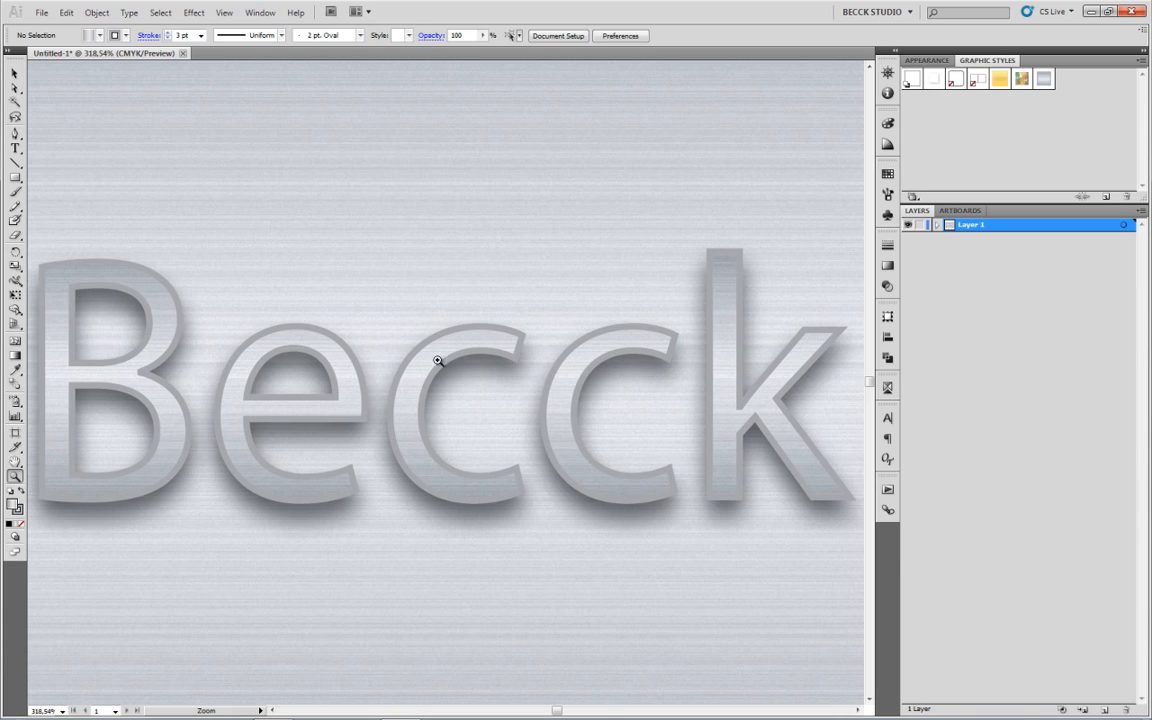